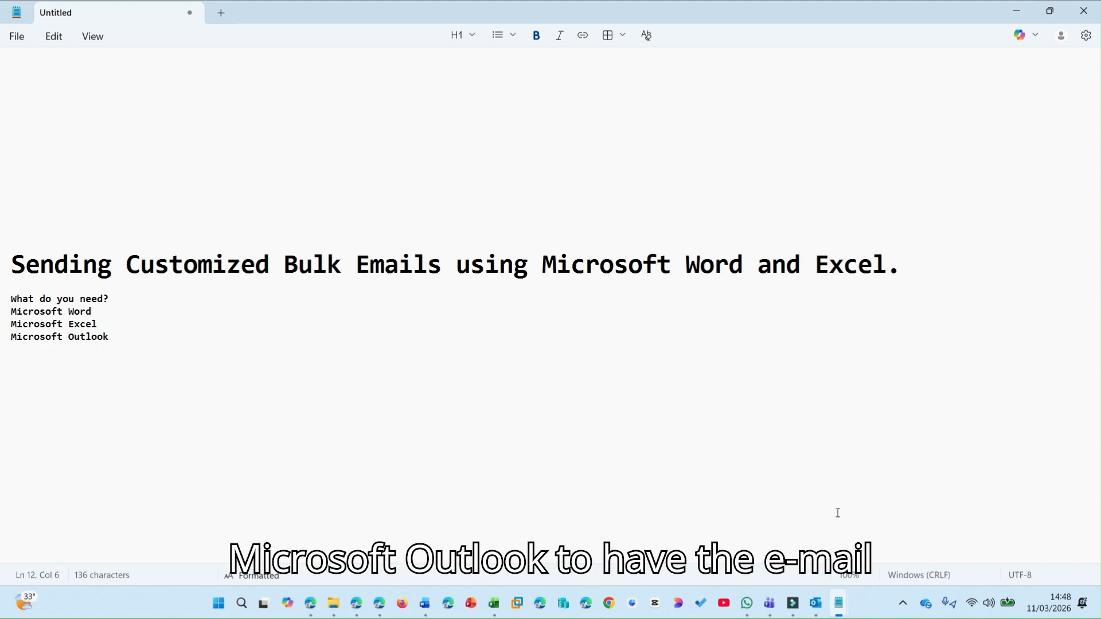
Switch from Notepad to Outlook's empty Outbox folder.
click(815, 609)
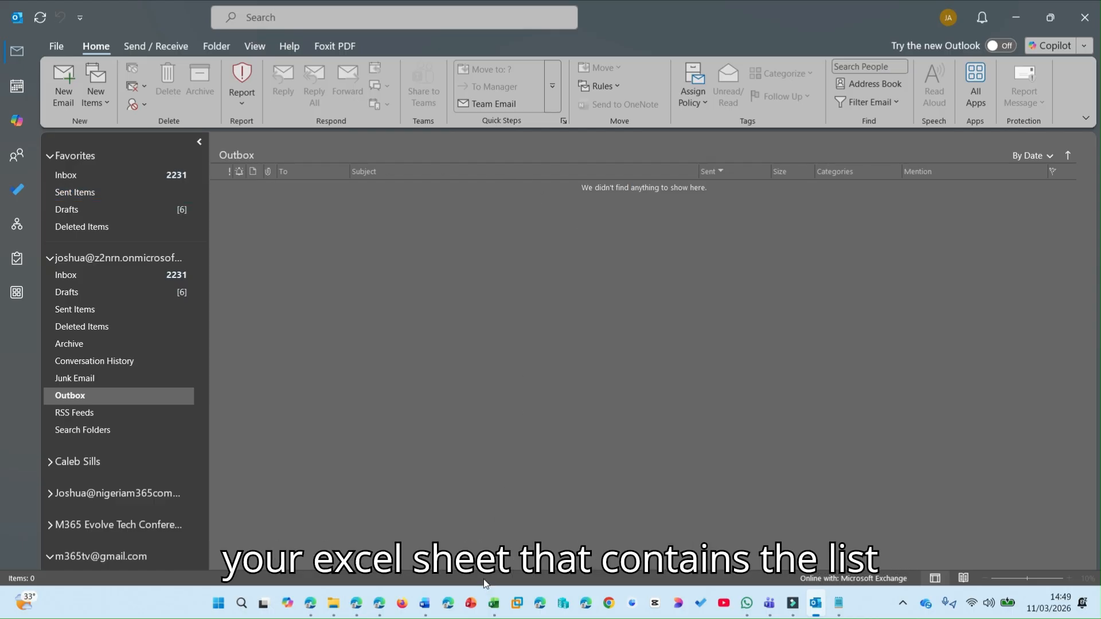
Bring up MailMerge.xlsx in Excel, with its First Name and Email Address columns.
click(493, 603)
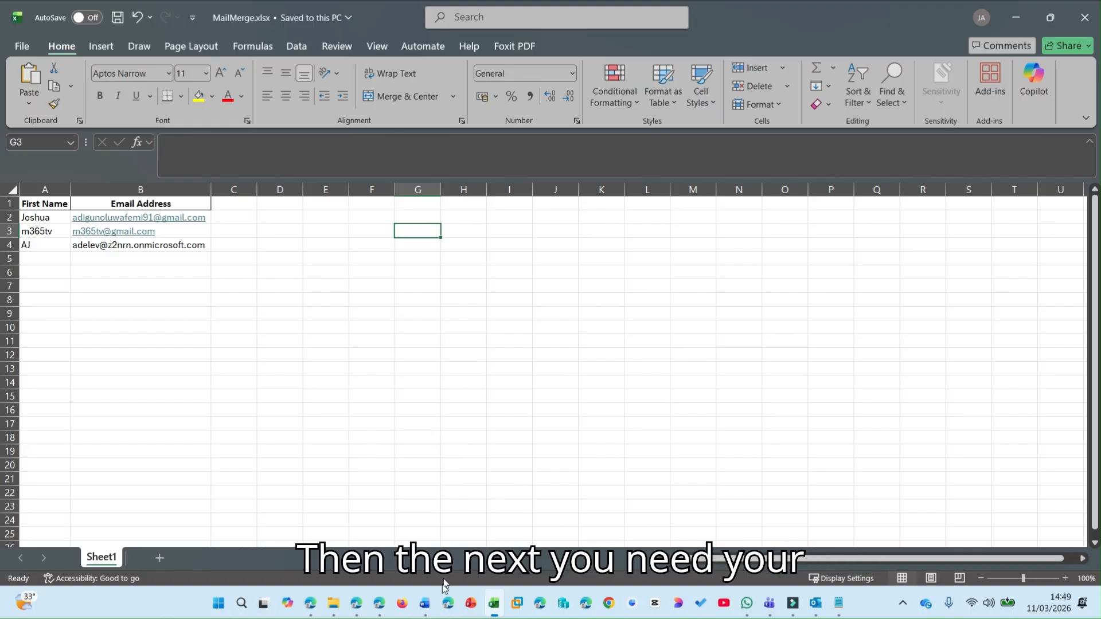
Show the blank Word document Document2 on the Mailings tab.
click(425, 603)
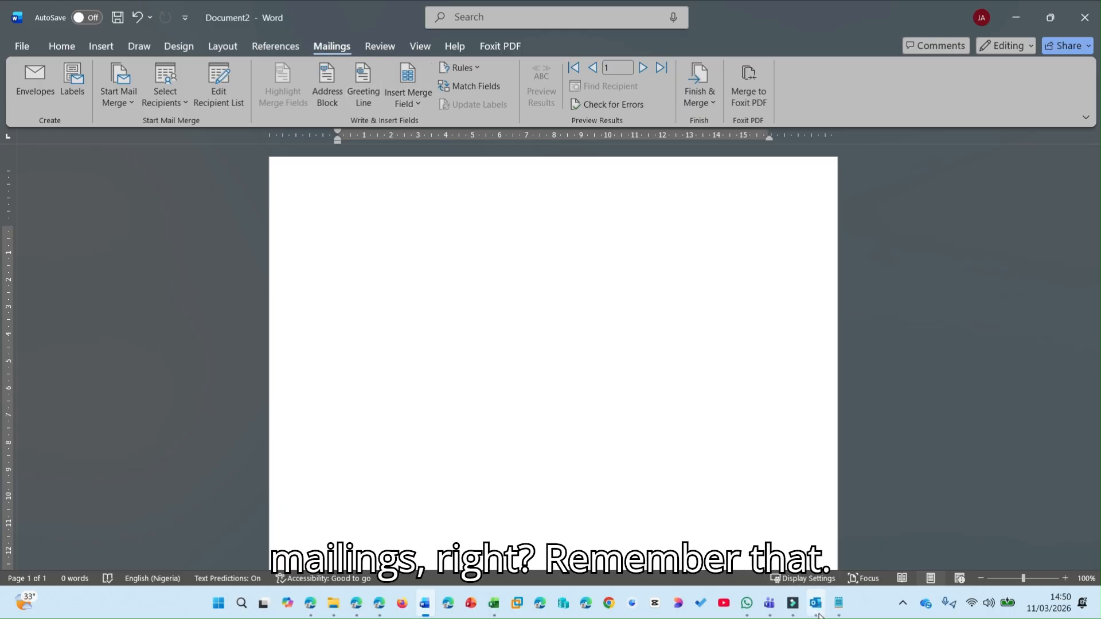
Go briefly to Outlook, then to the MailMerge.xlsx workbook with its three recipients.
mouse_move(817, 612)
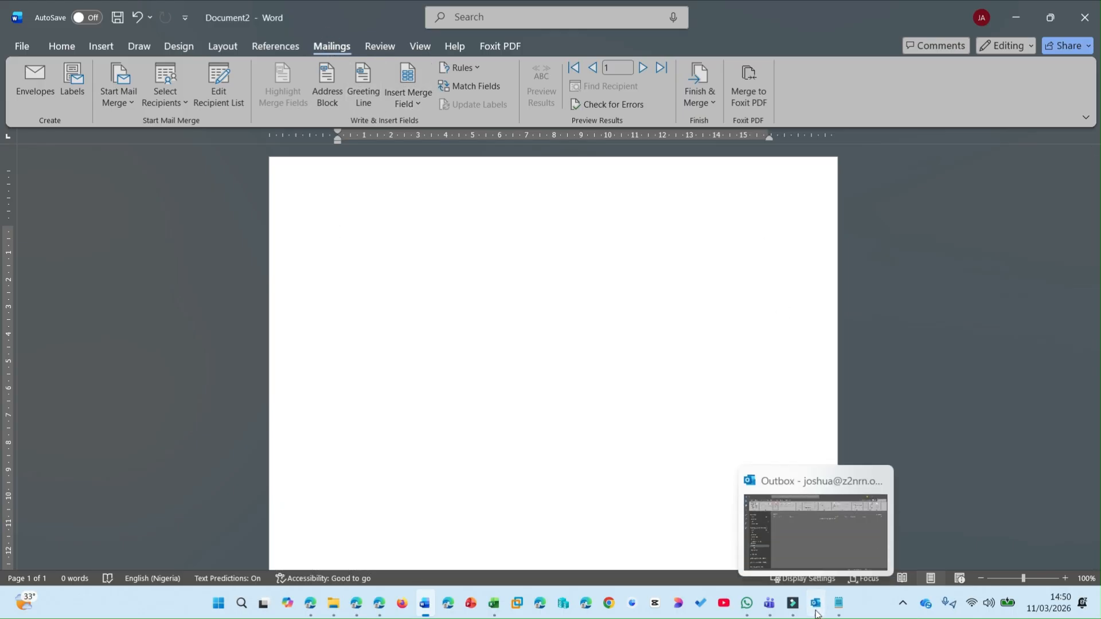
click(817, 611)
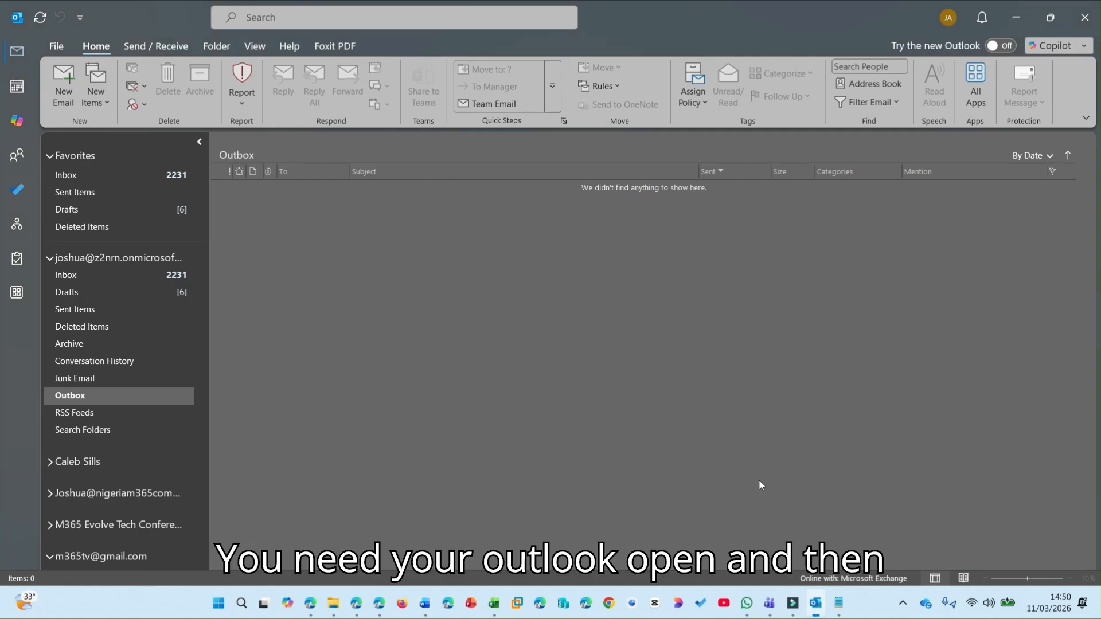
click(494, 609)
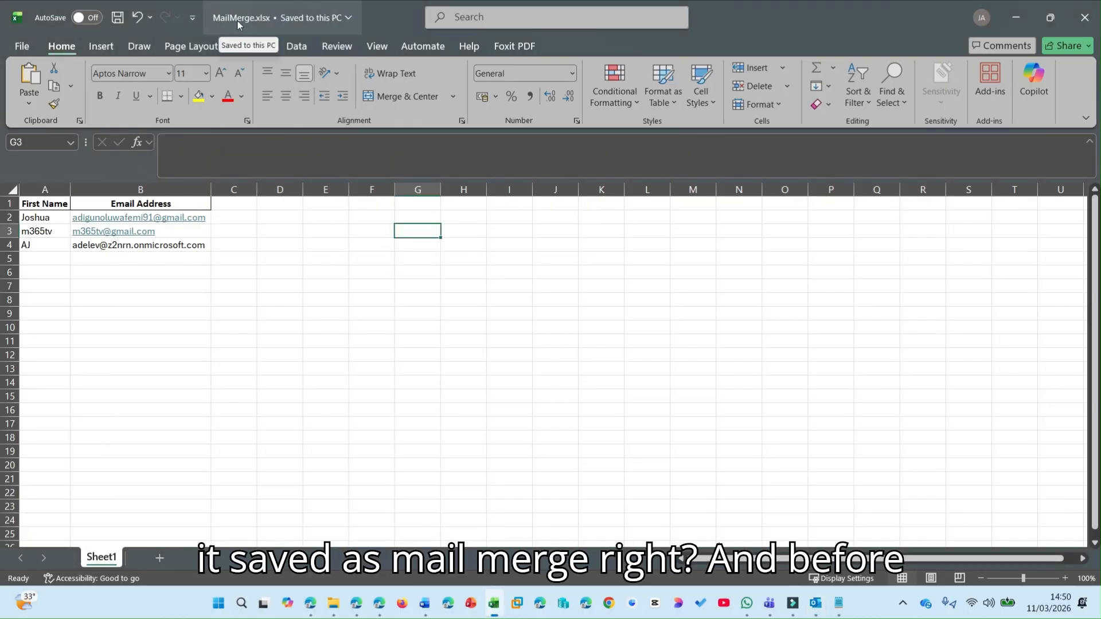
Minimize Excel so Outlook's empty Outbox is in front.
click(1015, 17)
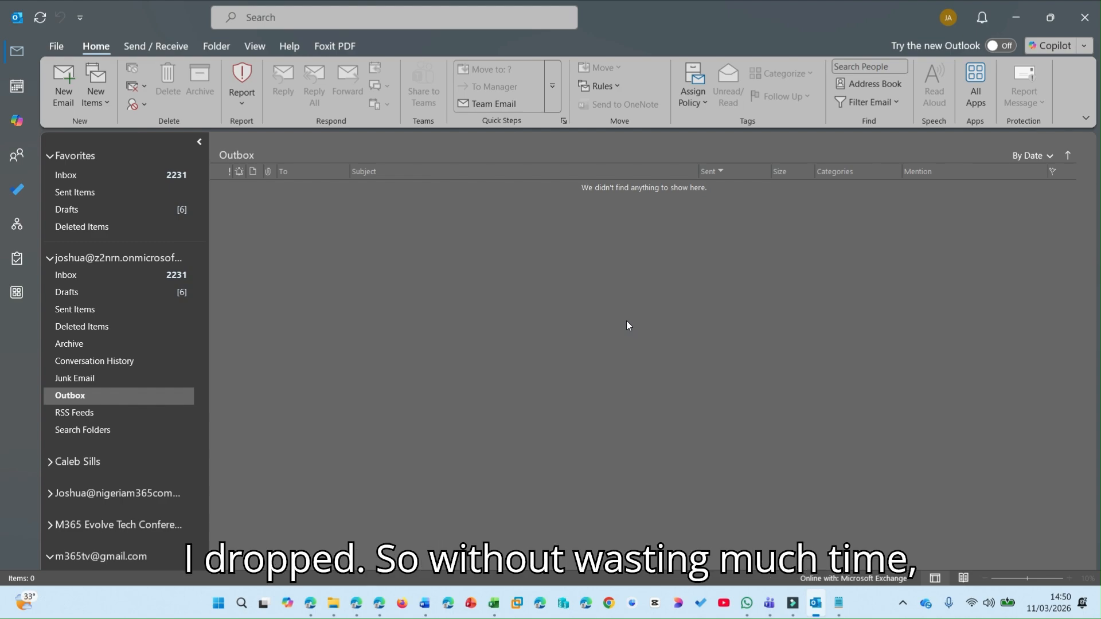
Make the blank Word document a Letters mail merge.
click(425, 603)
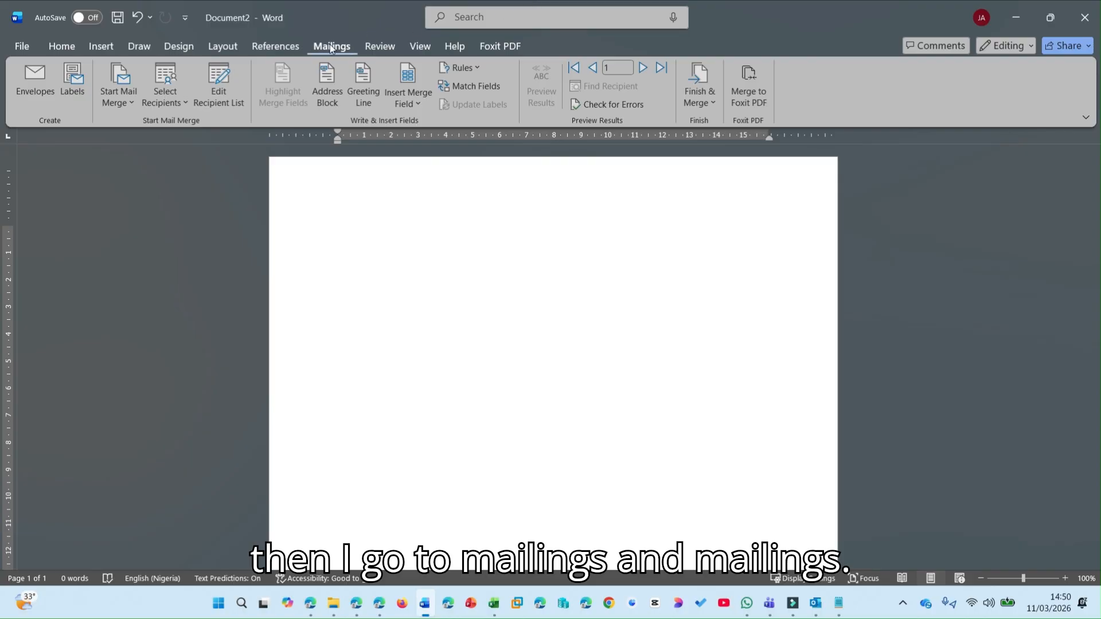
click(131, 102)
click(132, 103)
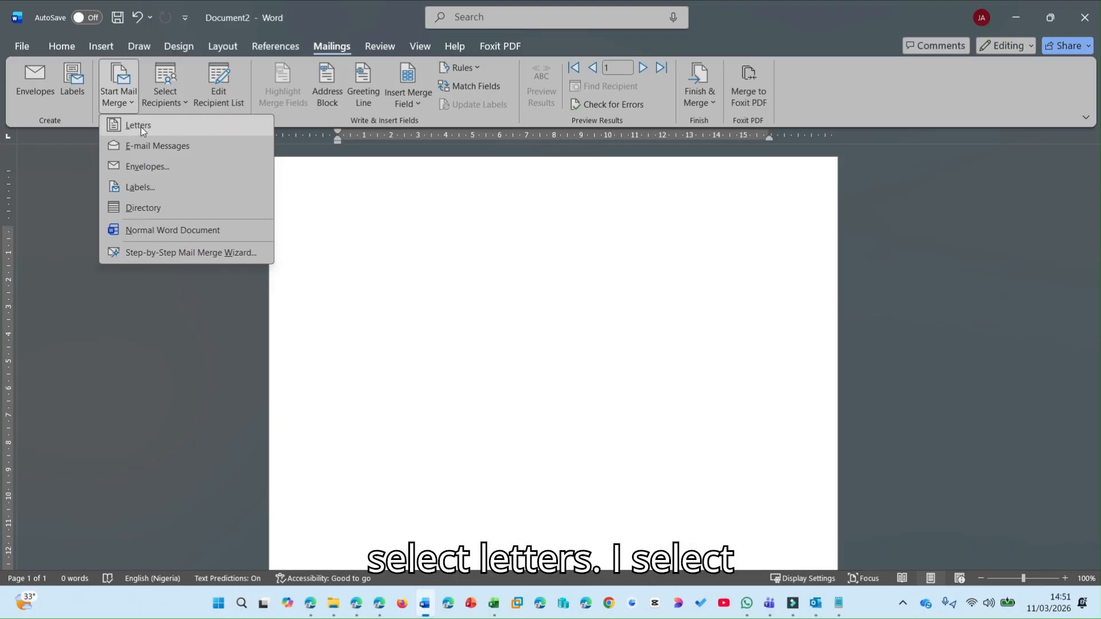
click(140, 127)
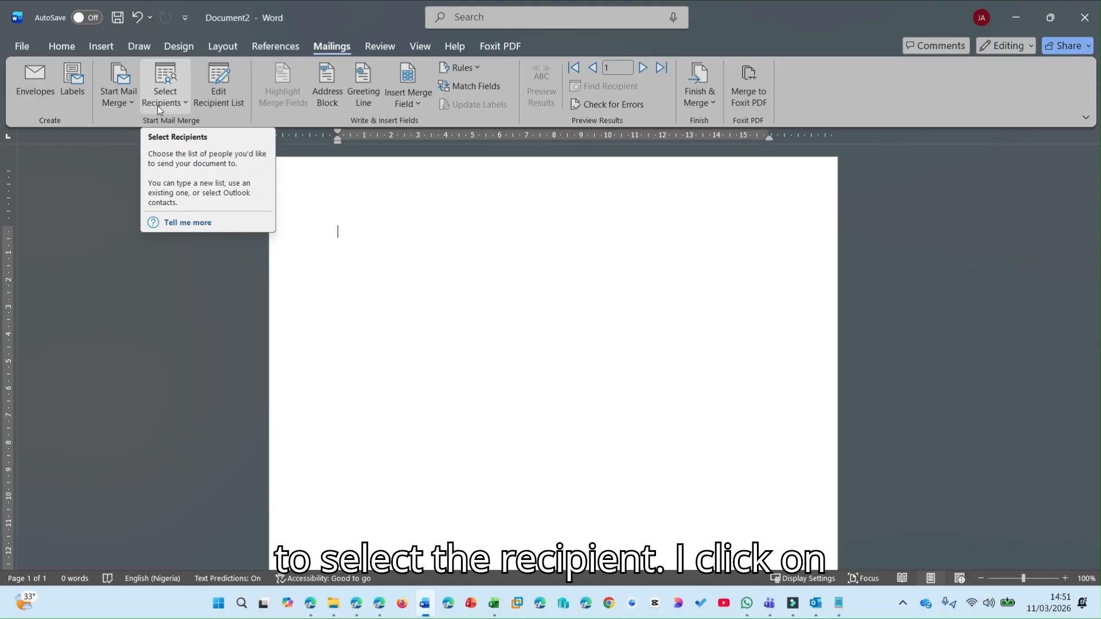
Choose MailMerge.xlsx from Downloads as the existing recipient list.
click(183, 106)
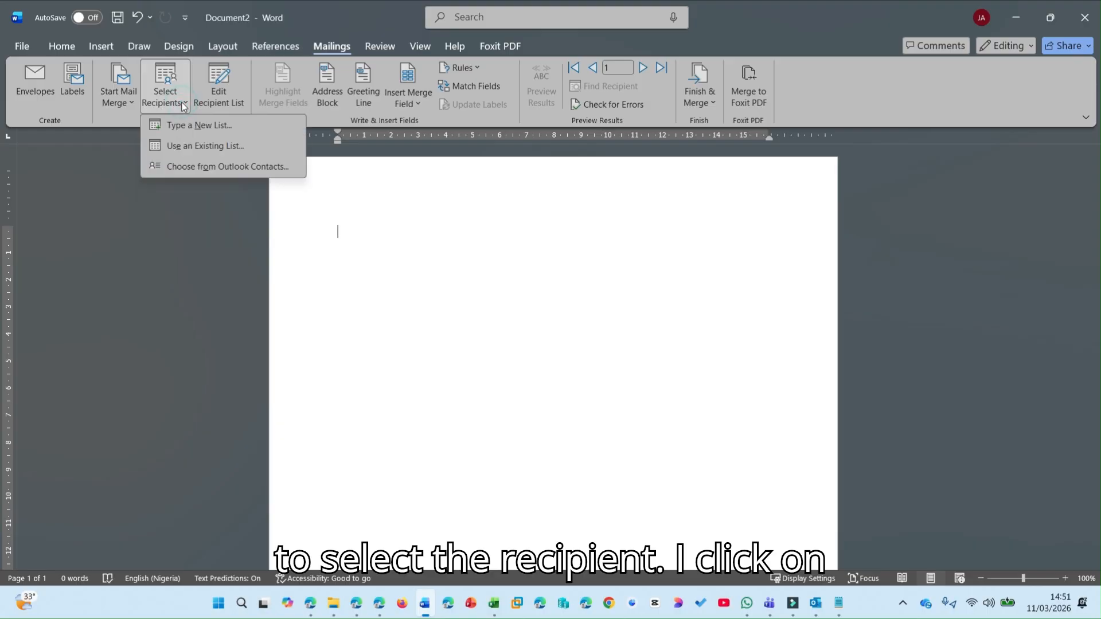
click(202, 148)
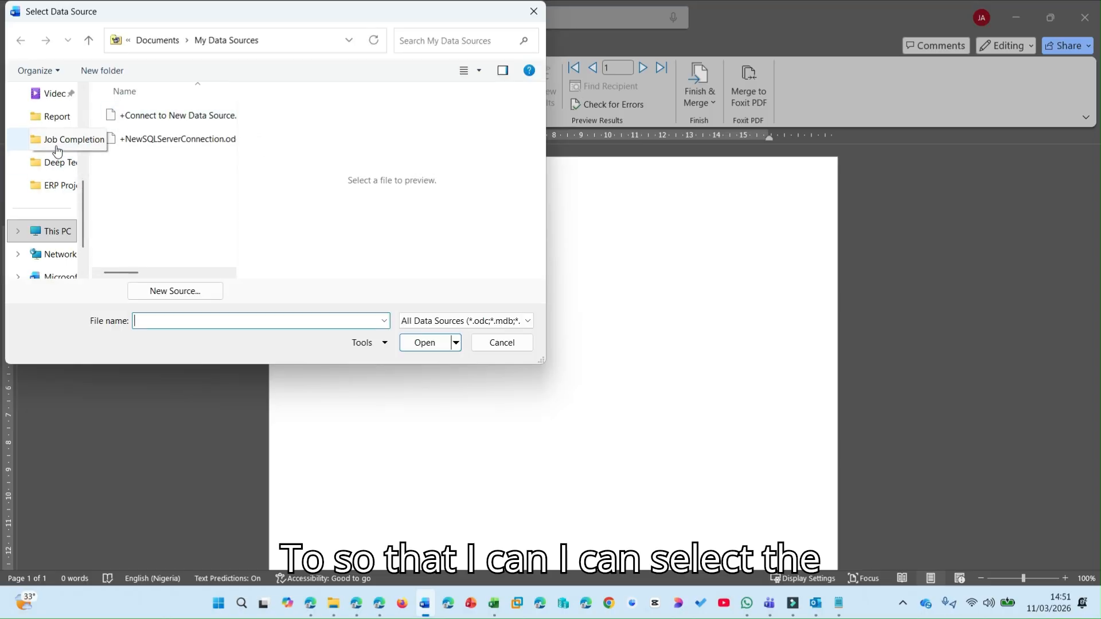
scroll(54, 212, up, 3)
click(59, 212)
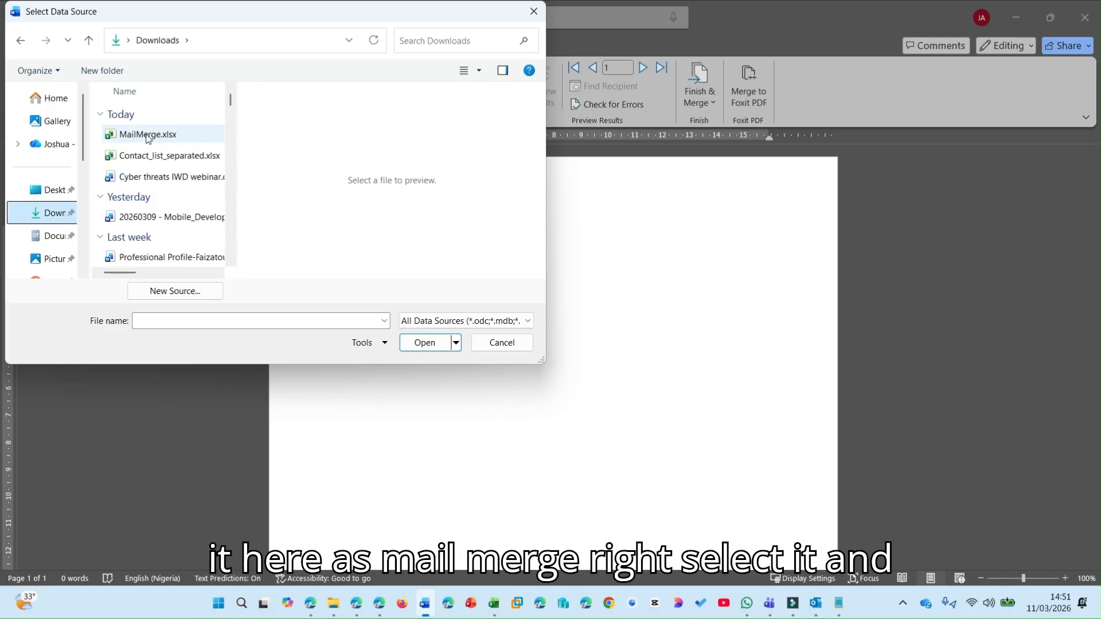
click(147, 135)
click(421, 344)
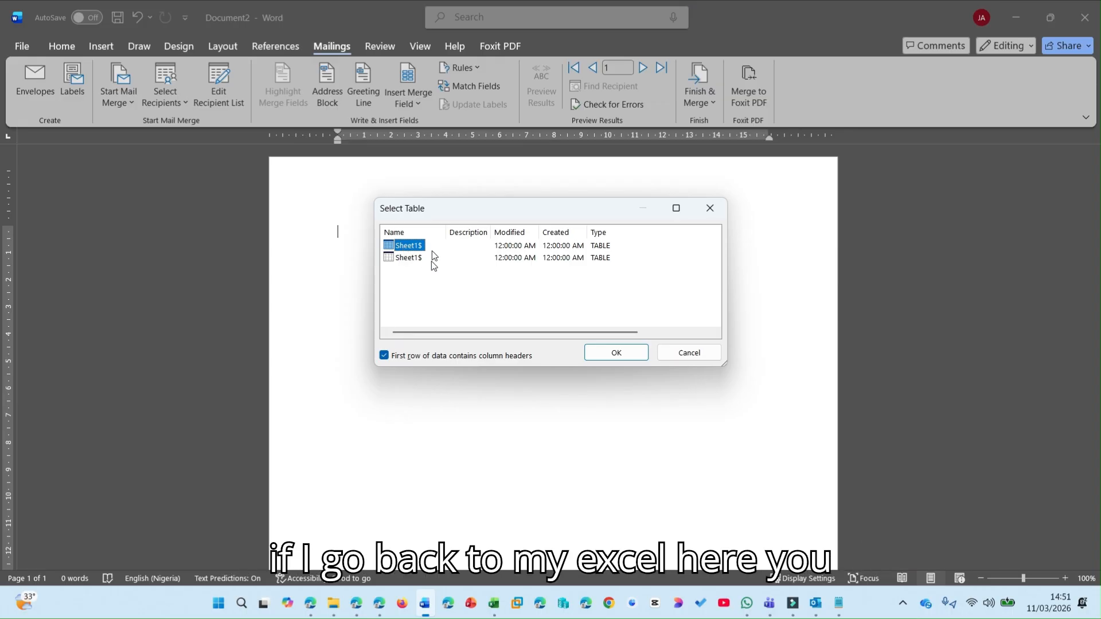
Rename the Sheet1 worksheet of MailMerge.xlsx to Mailmerge.
click(493, 605)
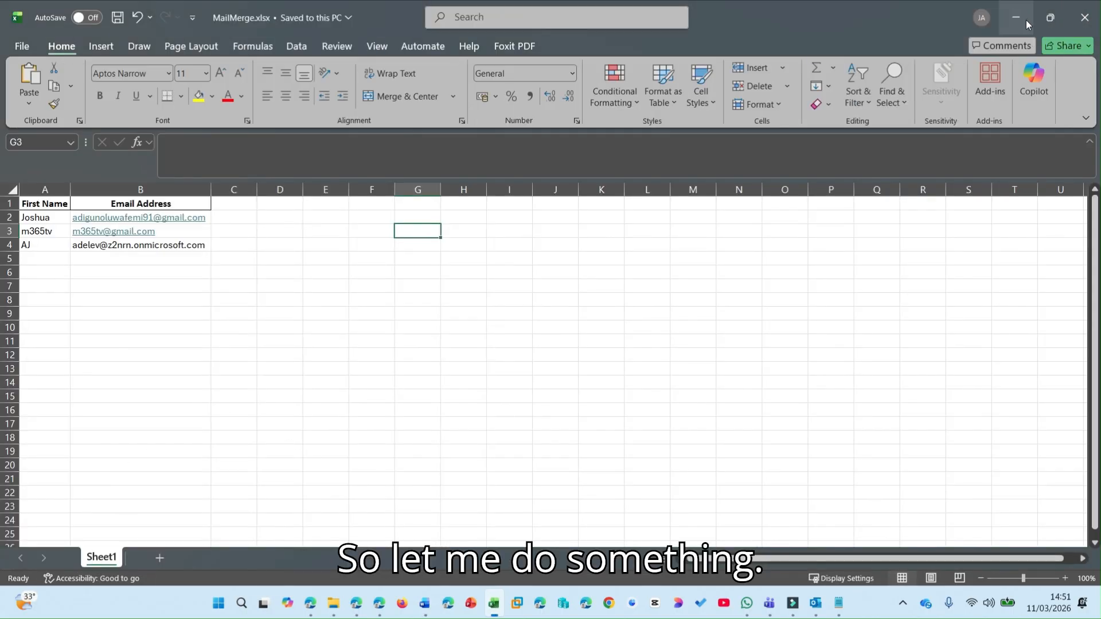
double_click(104, 557)
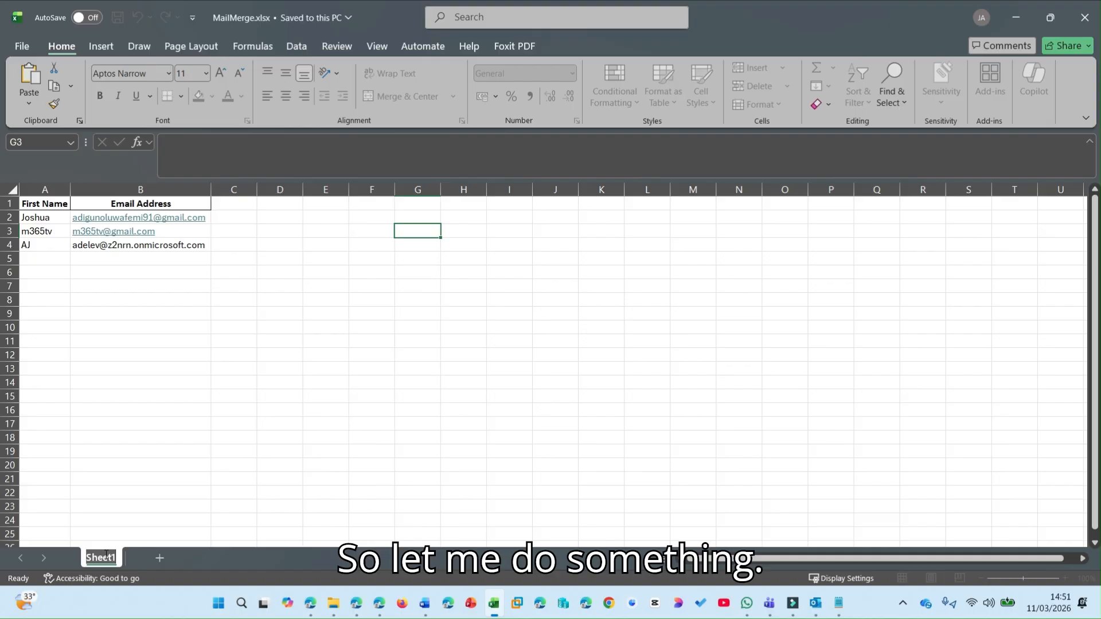
text(Mailmre)
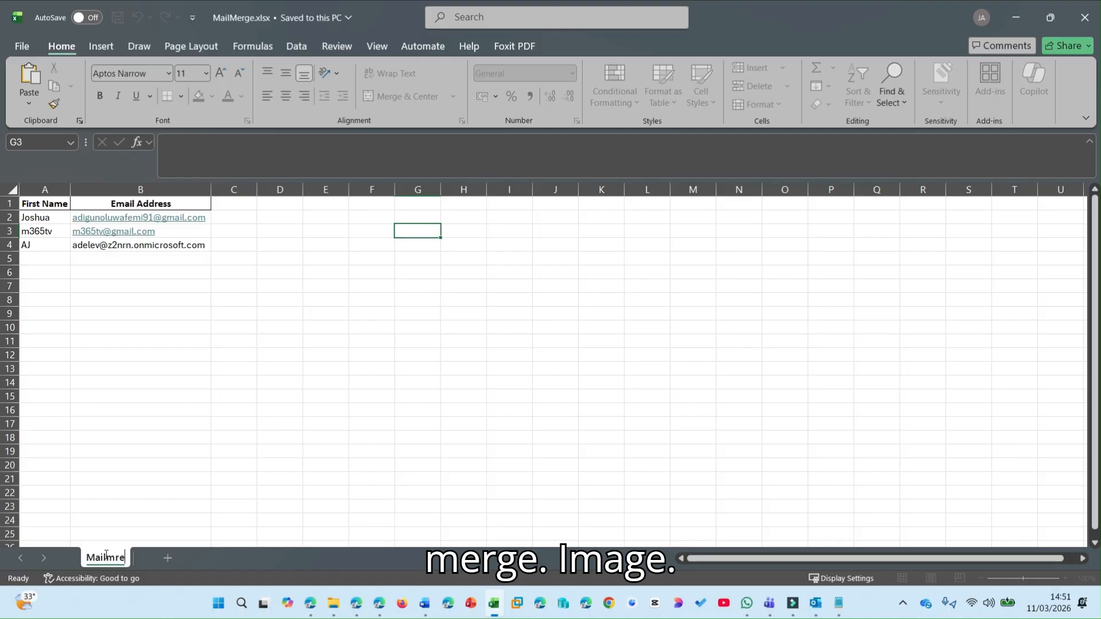
key(BackSpace)
key(BackSpace)
text(erge)
key(Return)
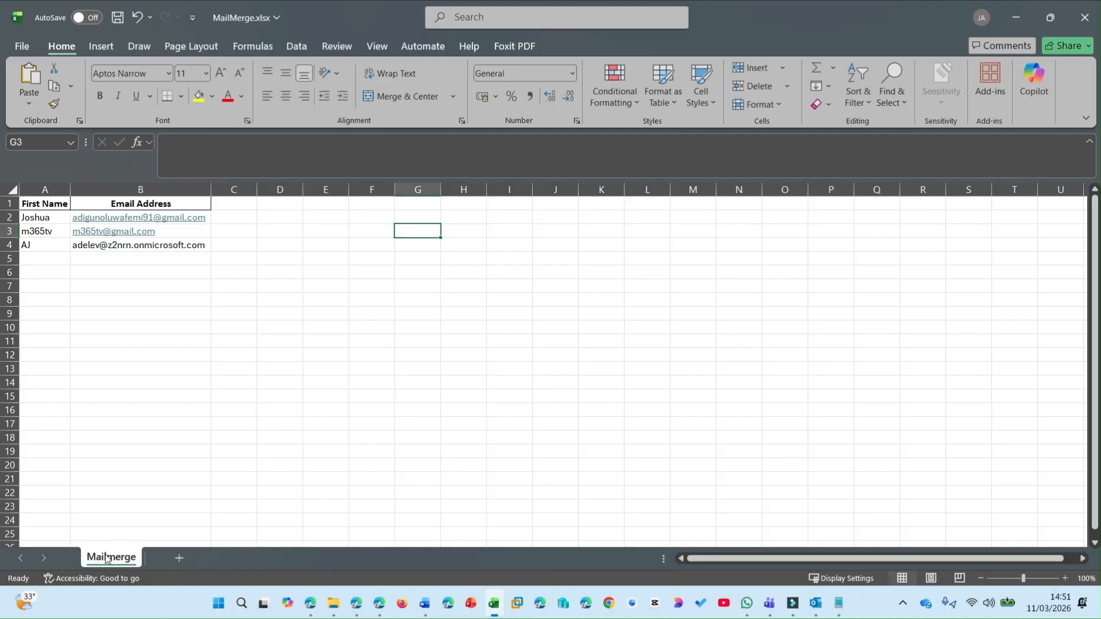
Close Excel, saving MailMerge.xlsx and keeping the recovered files.
click(1091, 22)
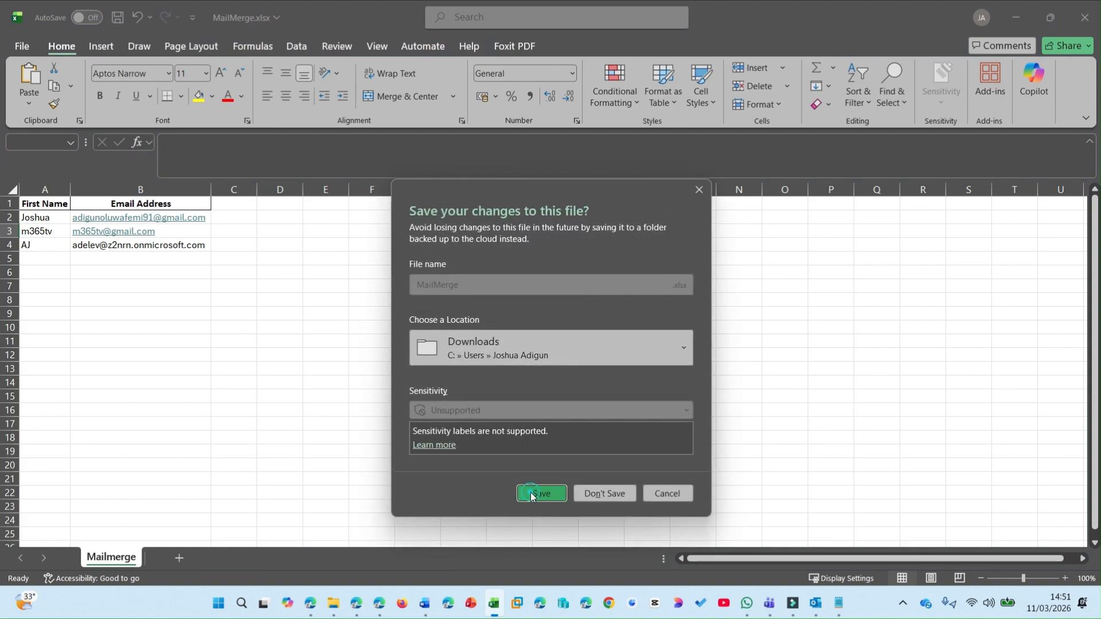
click(531, 492)
click(212, 196)
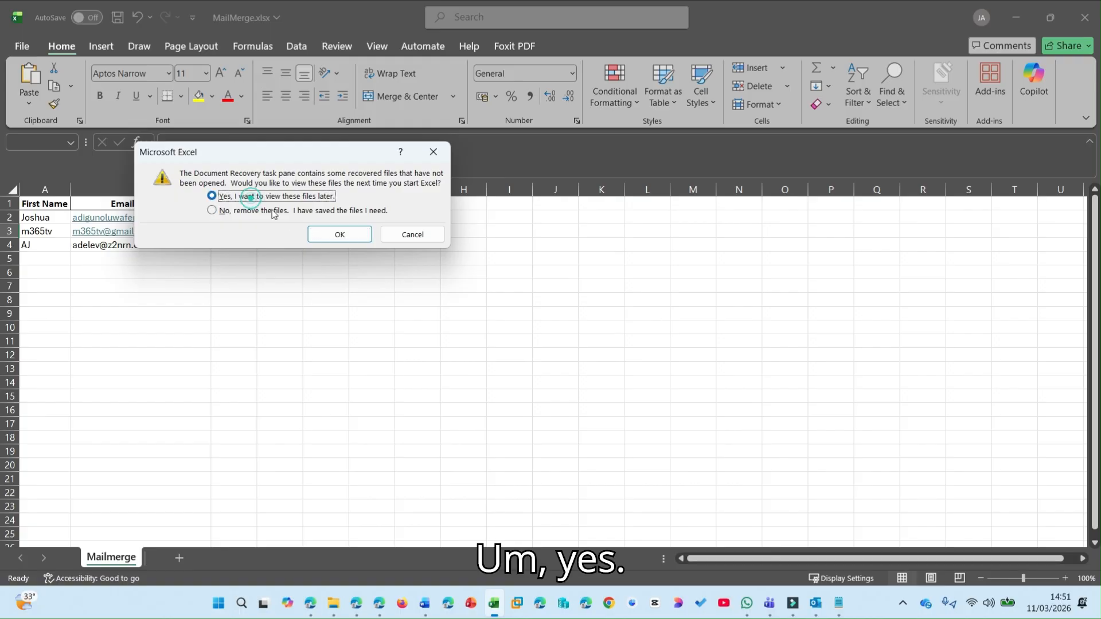
click(340, 234)
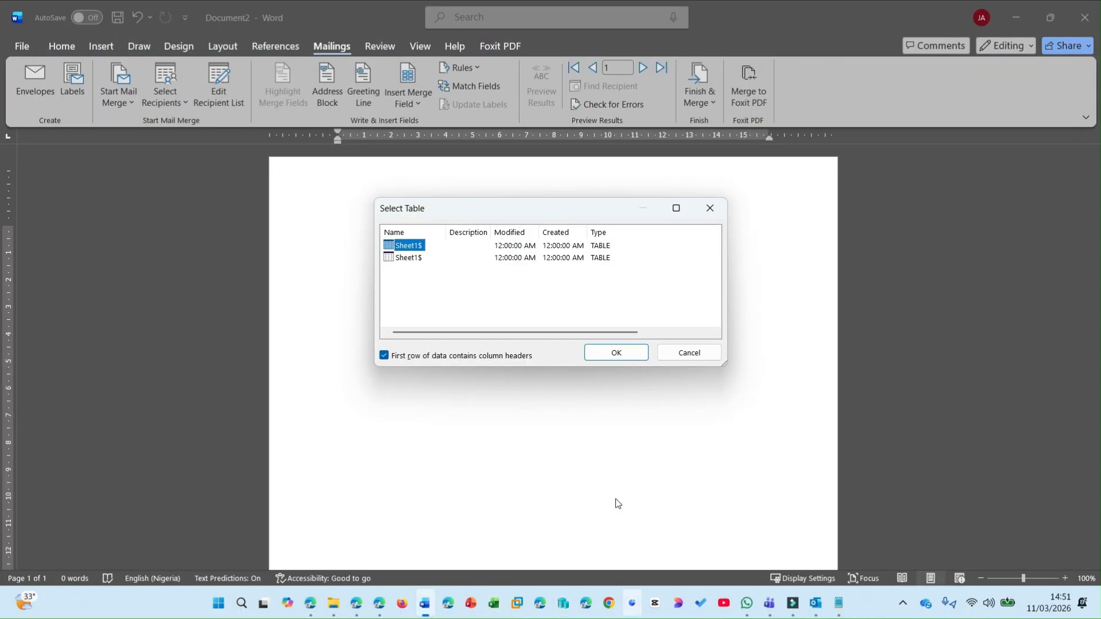
Cancel Select Table and reopen MailMerge.xlsx from Downloads as the recipient list.
click(679, 348)
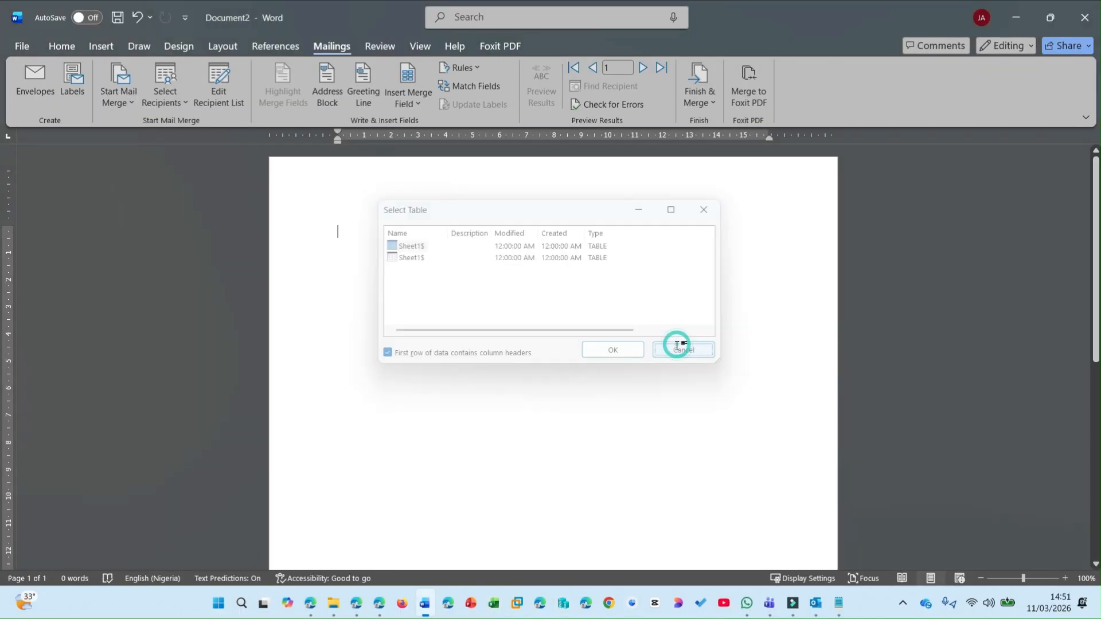
click(166, 95)
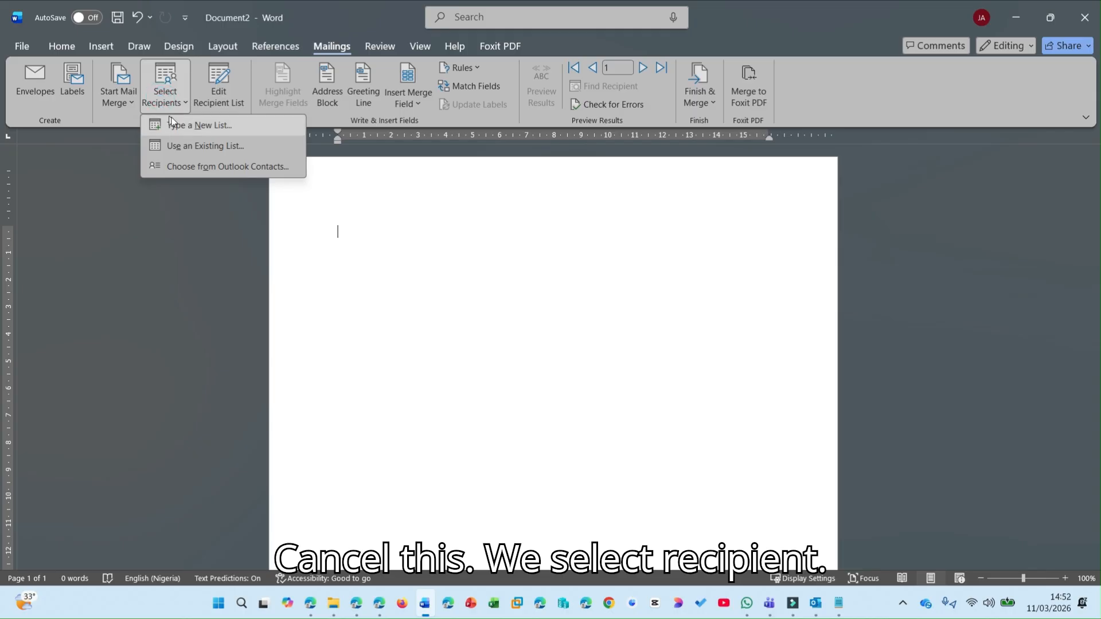
click(188, 146)
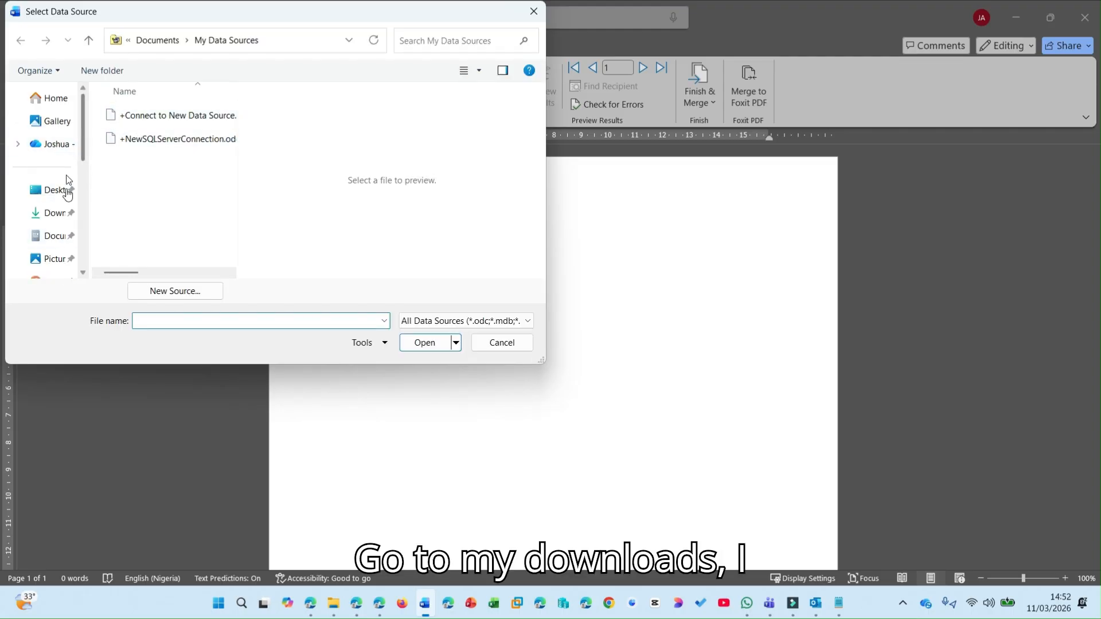
click(58, 213)
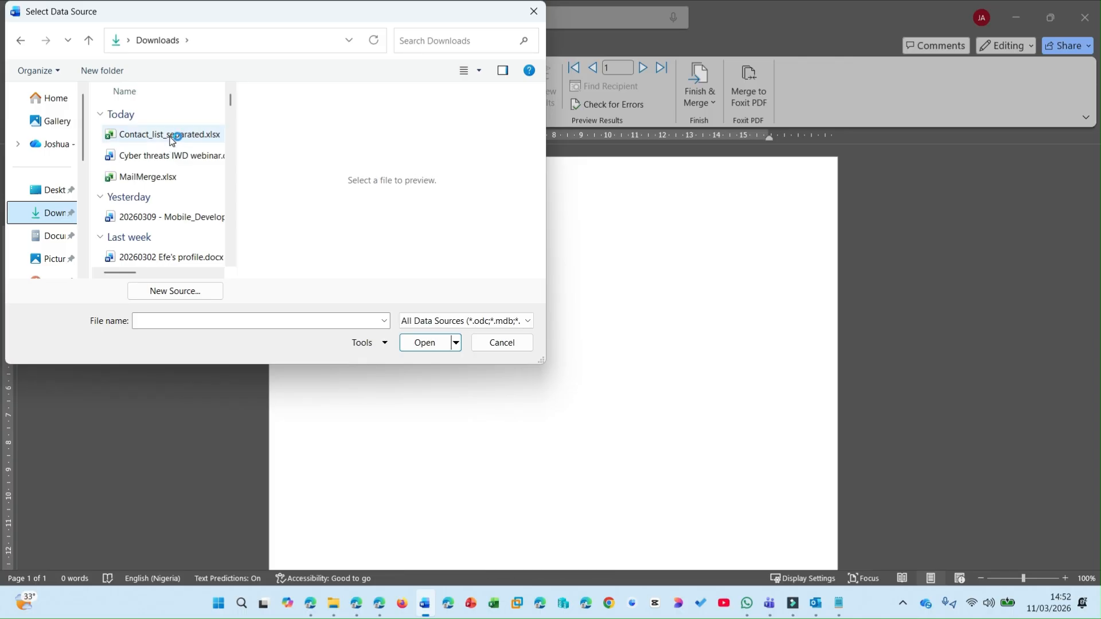
double_click(168, 135)
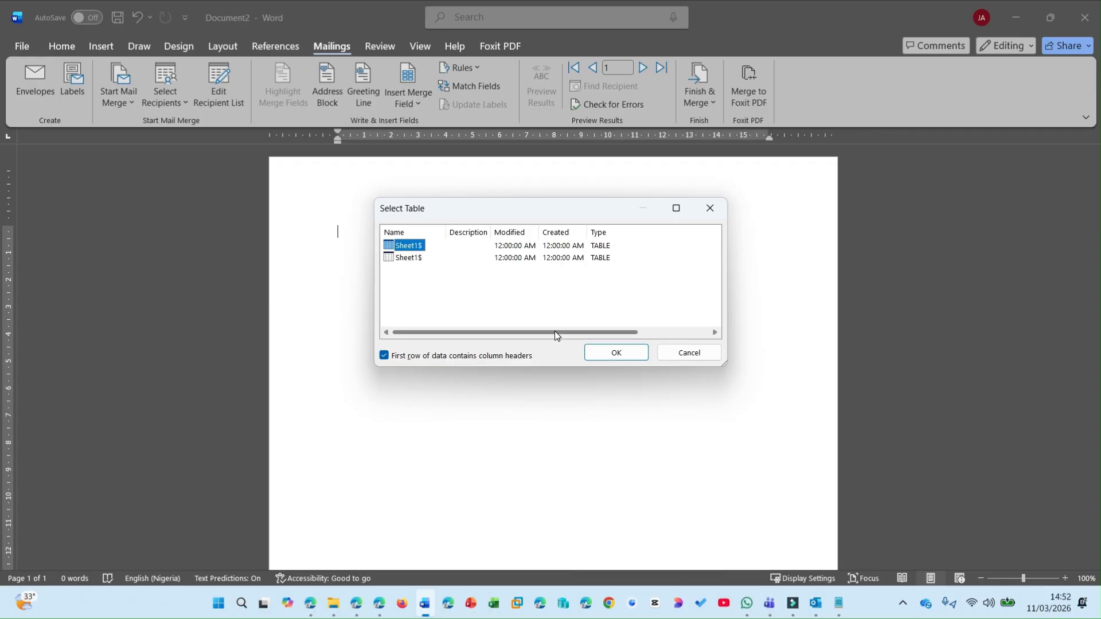
Confirm the Sheet1$ table, then dismiss the invalid-name and could-not-open errors.
drag(555, 332, 515, 335)
click(401, 258)
click(401, 245)
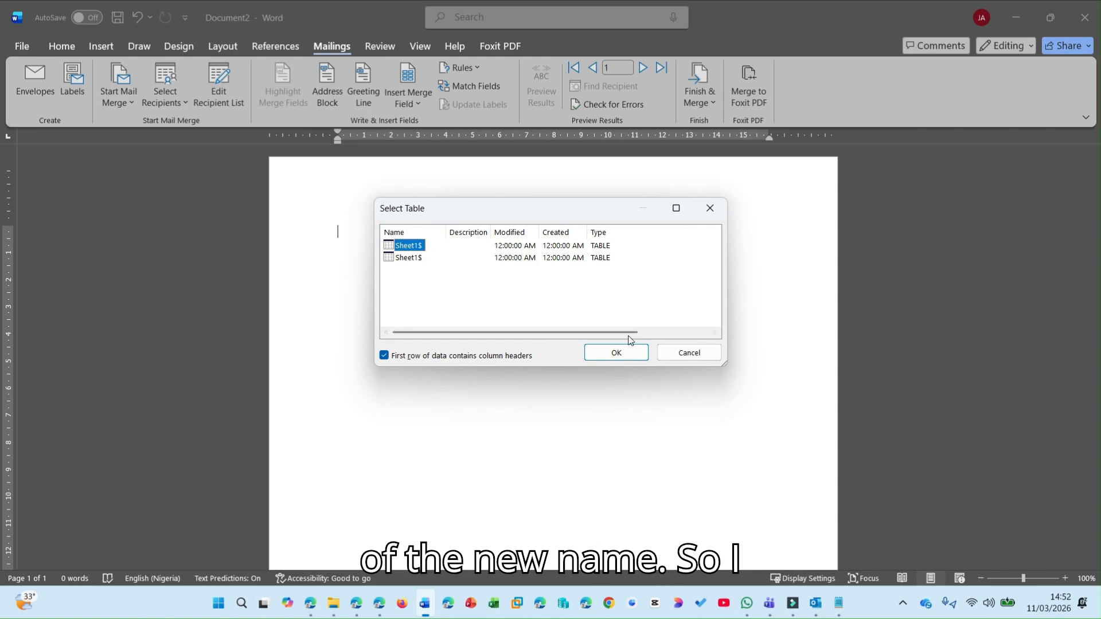
click(614, 355)
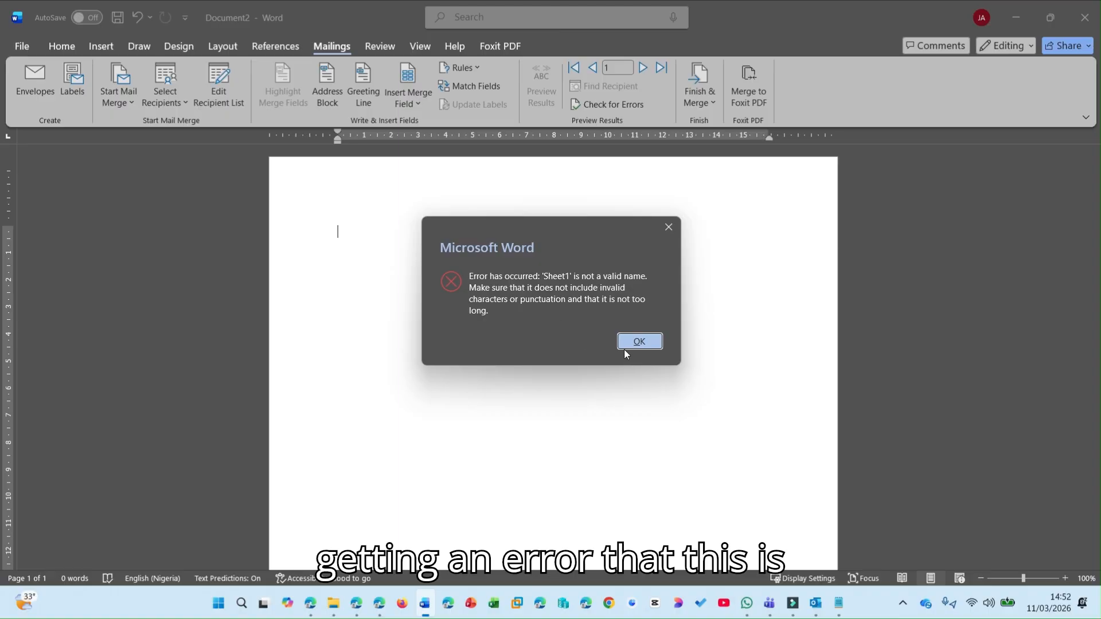
click(646, 341)
click(641, 333)
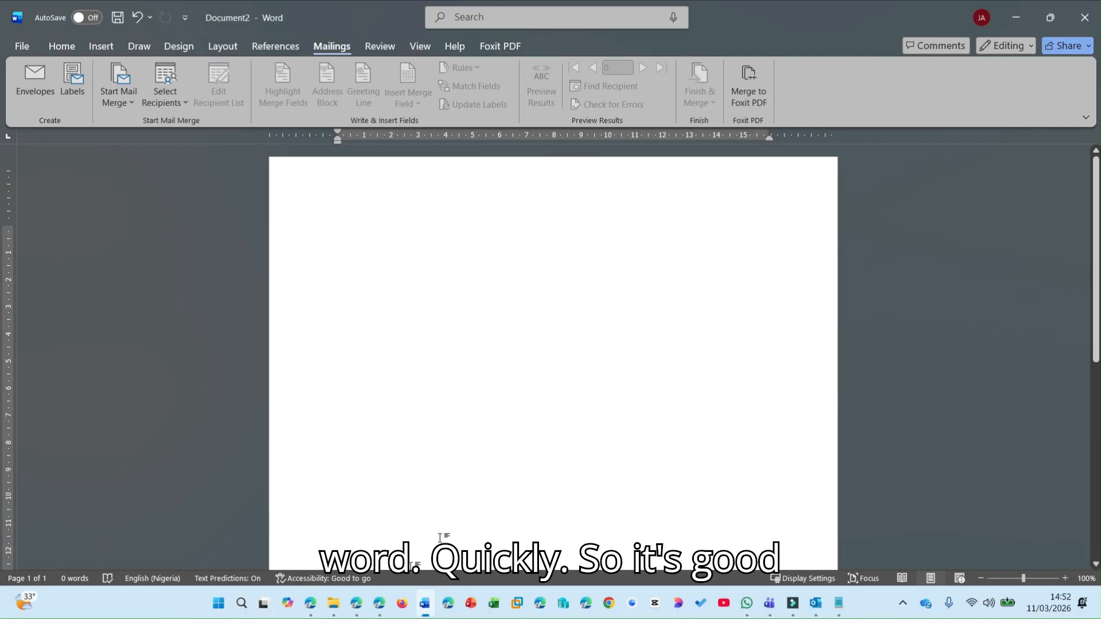
Back in the document, set the Mailings mail merge type to Letters.
click(24, 47)
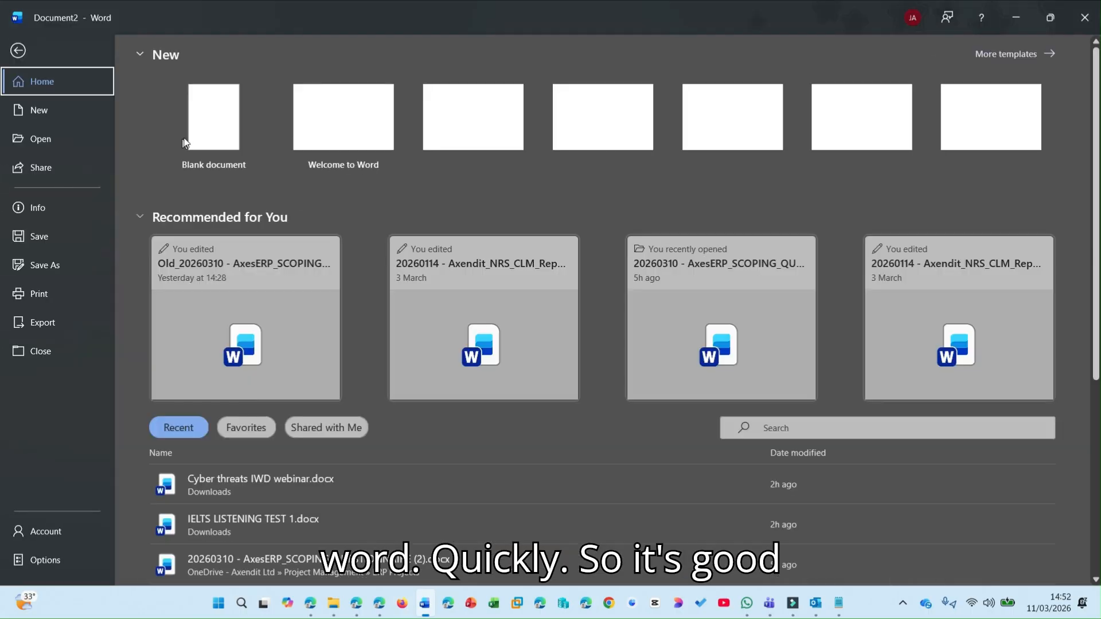
key(Escape)
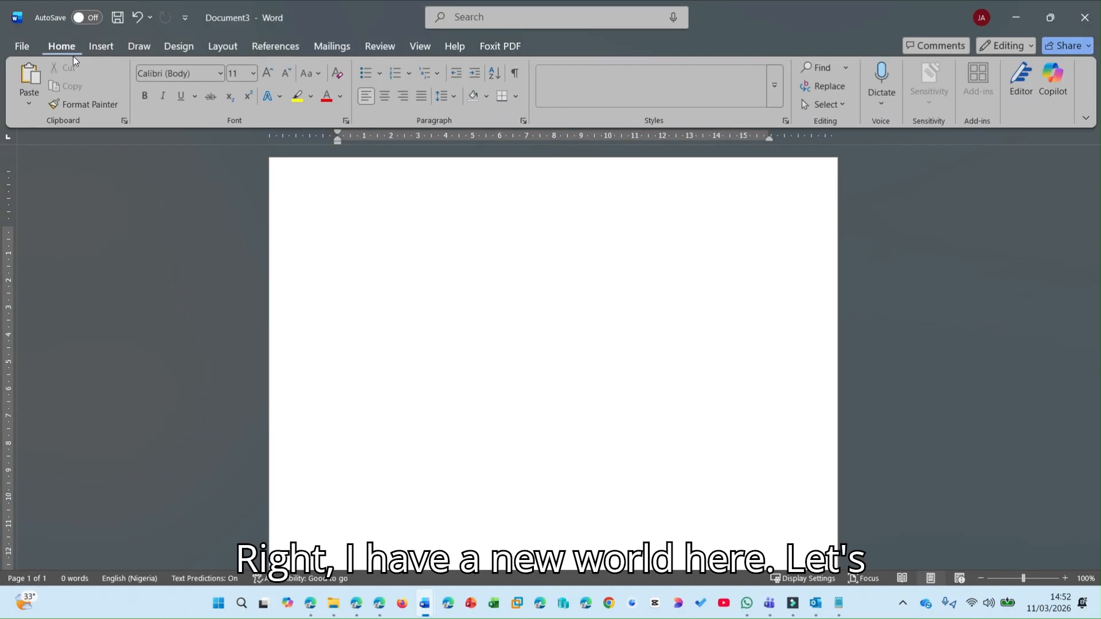
click(329, 49)
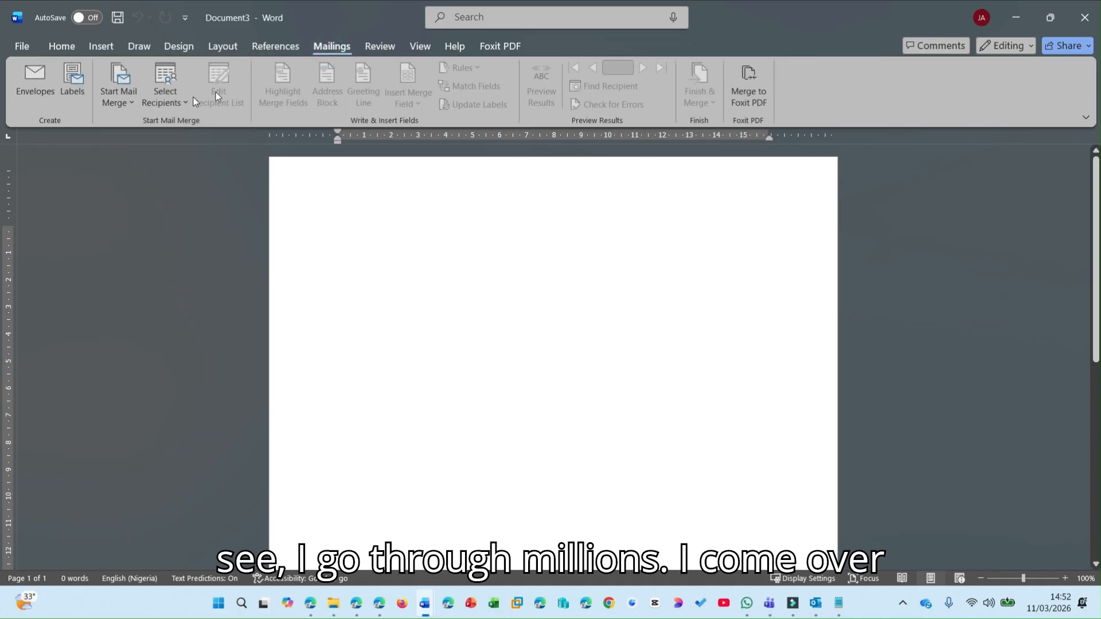
click(119, 102)
click(126, 125)
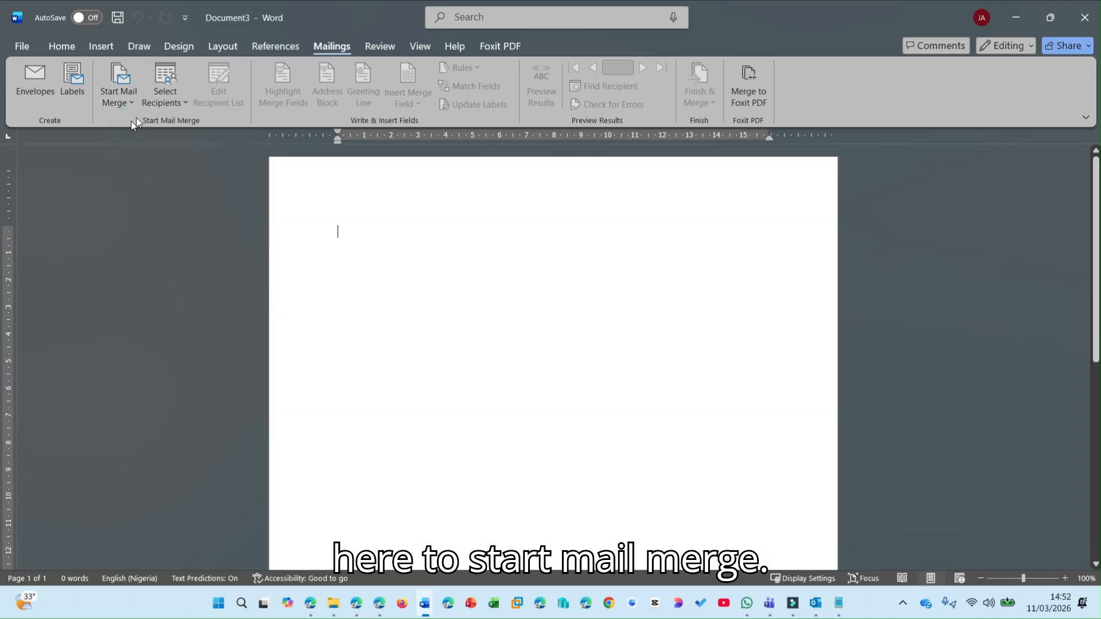
Attach the Mailmerge$ table of Downloads\MailMerge.xlsx as the recipient list.
click(171, 101)
click(177, 146)
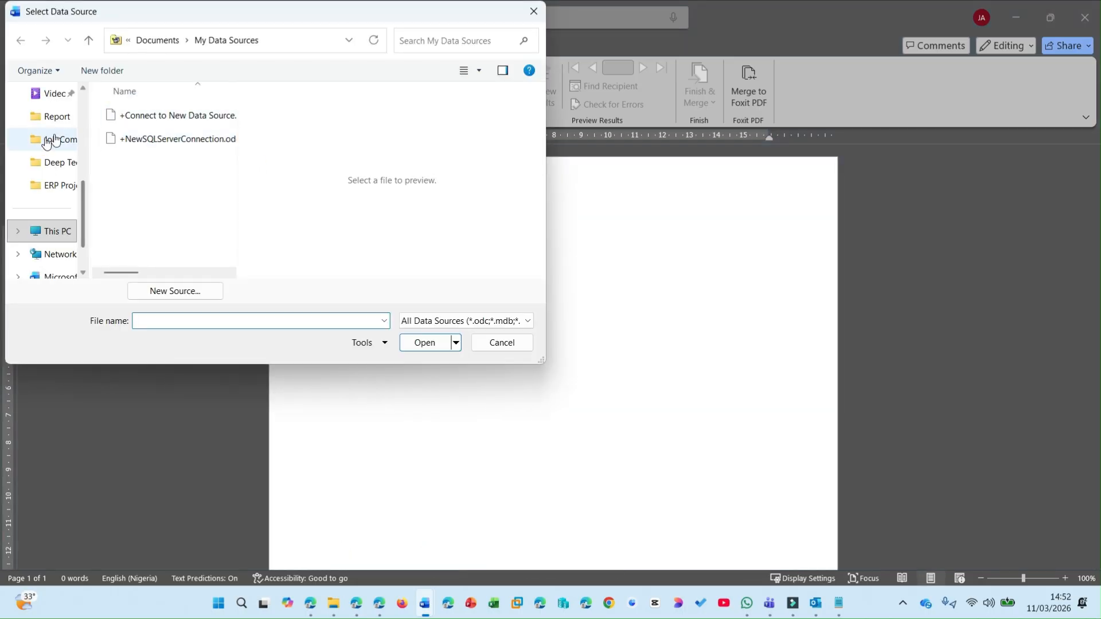
scroll(51, 142, up, 5)
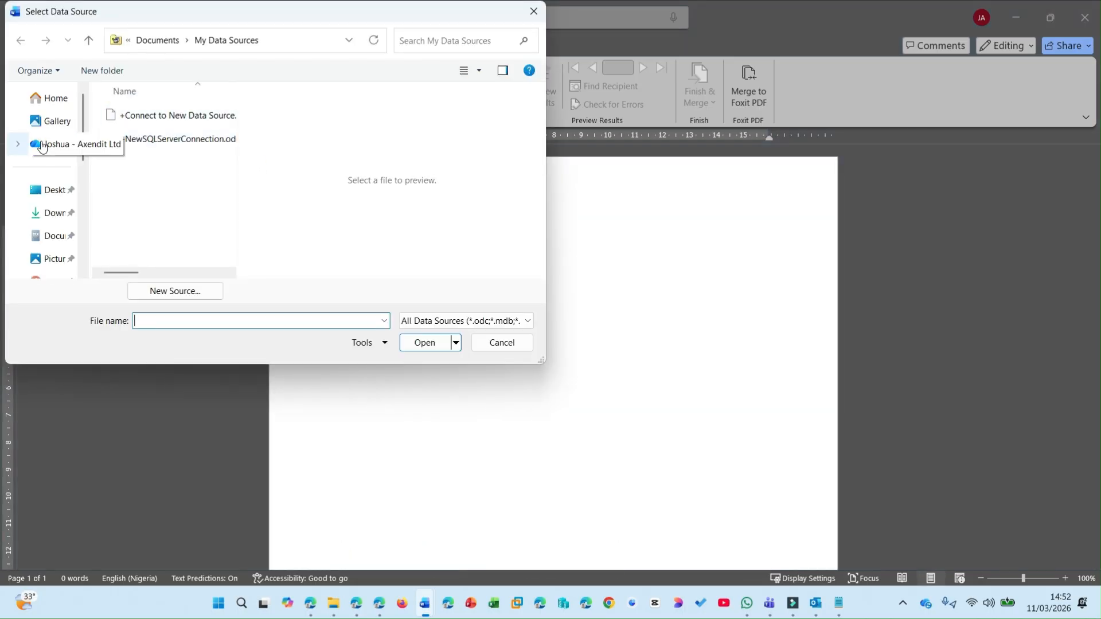
click(55, 218)
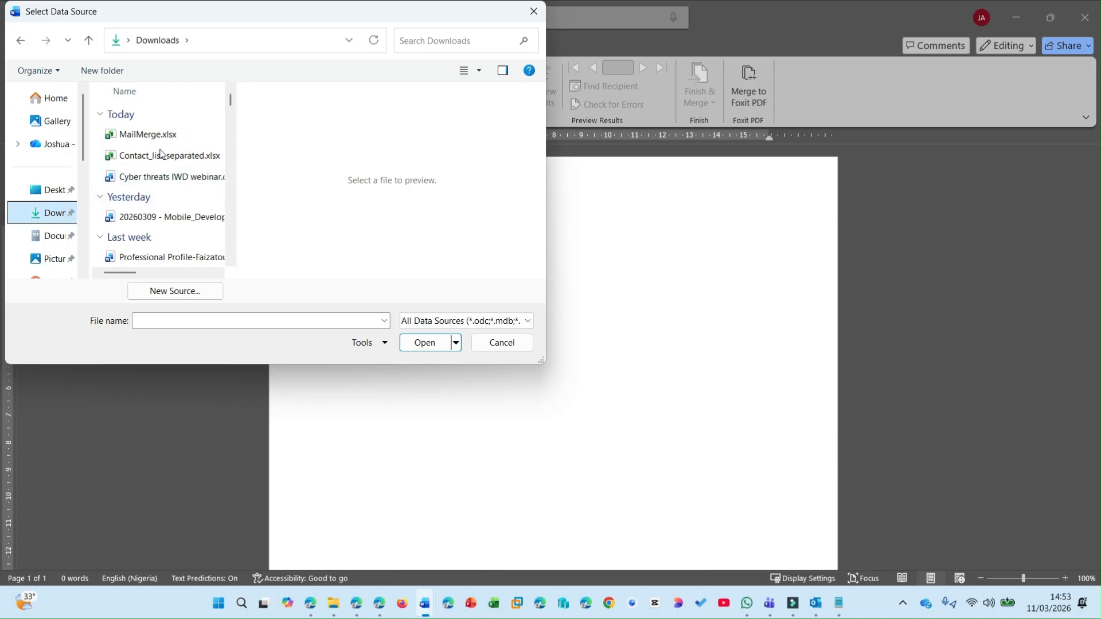
double_click(157, 135)
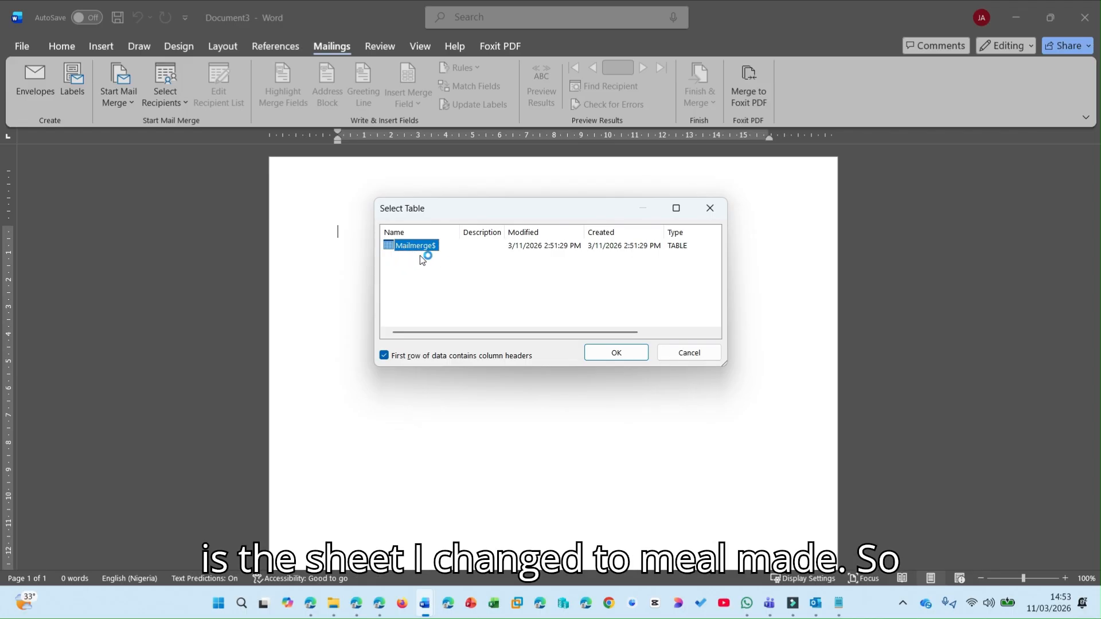
click(609, 351)
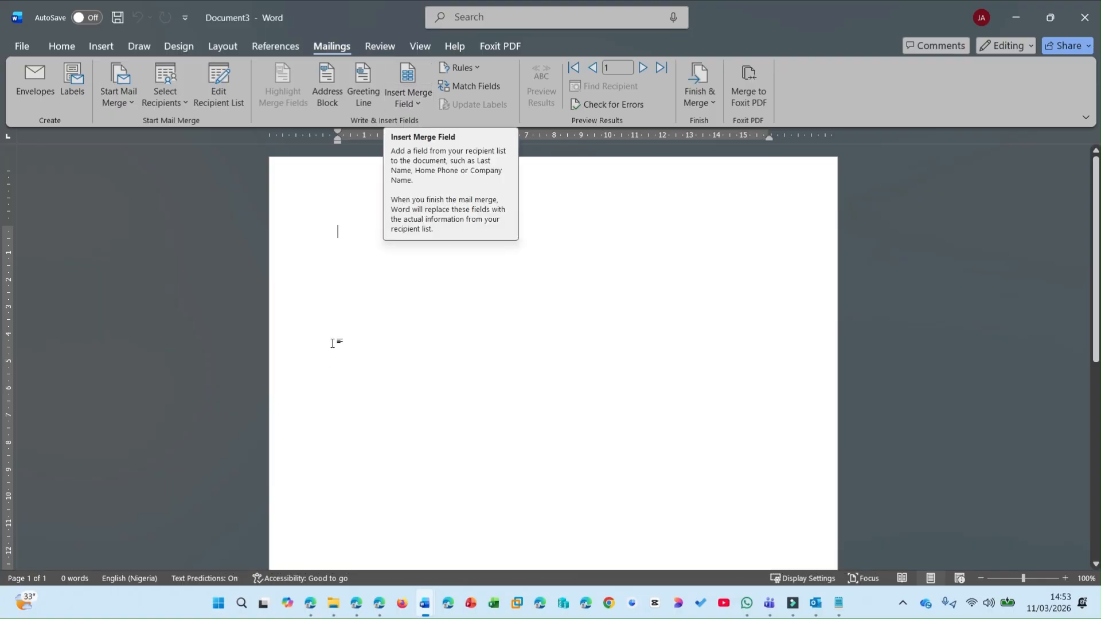
Start the letter with 'Dear ' and list the insertable recipient merge fields.
click(355, 235)
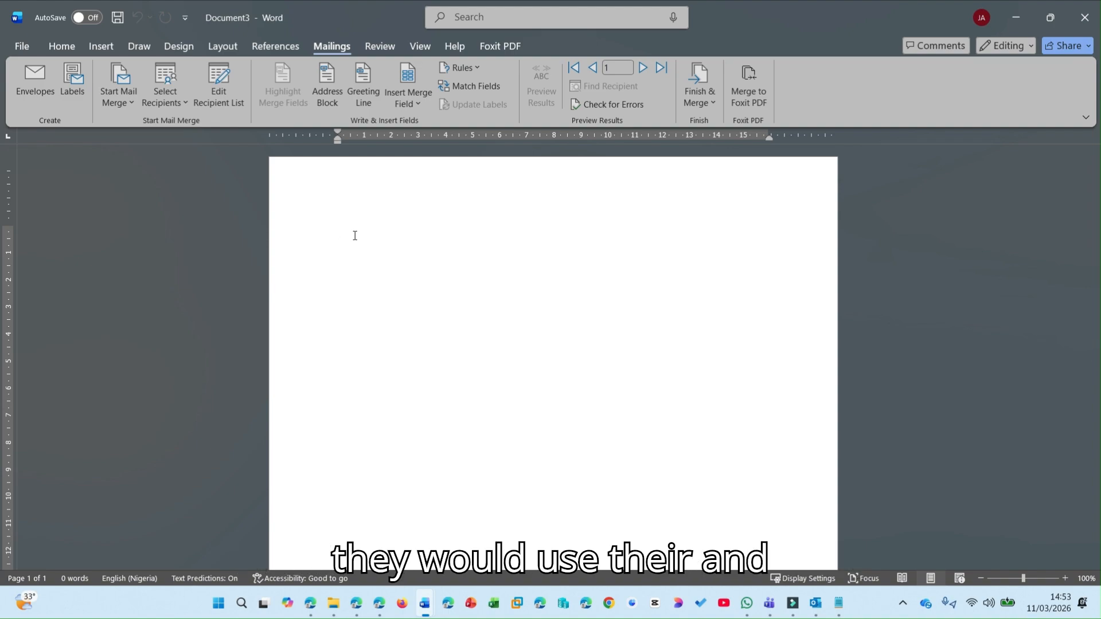
text(Dear)
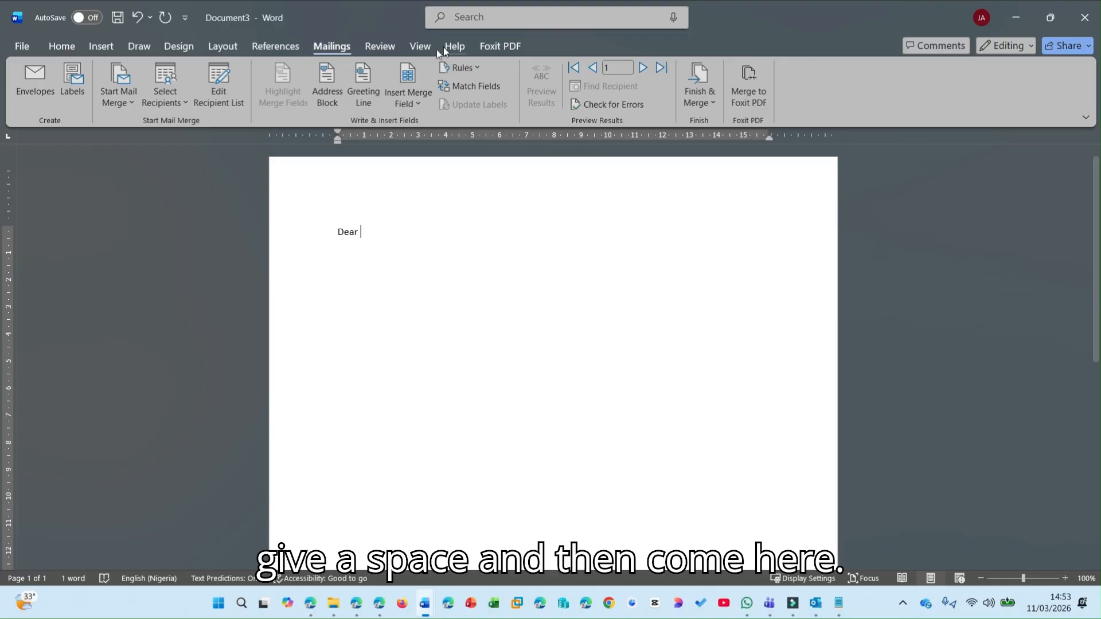
click(412, 100)
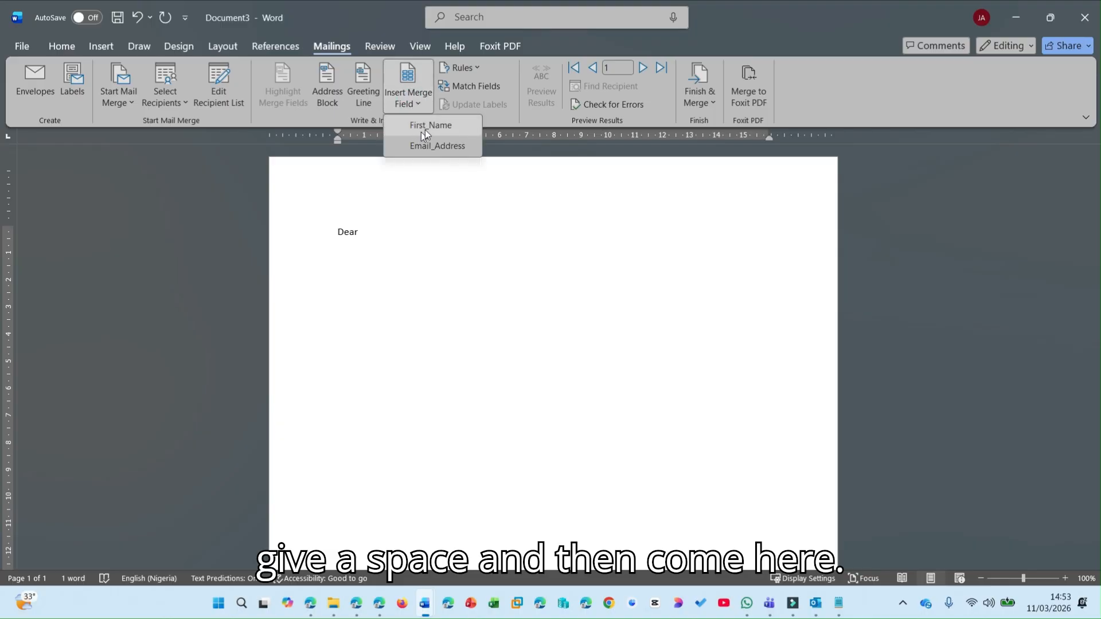
Open MailMerge.xlsx from the Excel jump list, maximize Excel, and dismiss the file-in-use and recovery prompts.
right_click(492, 601)
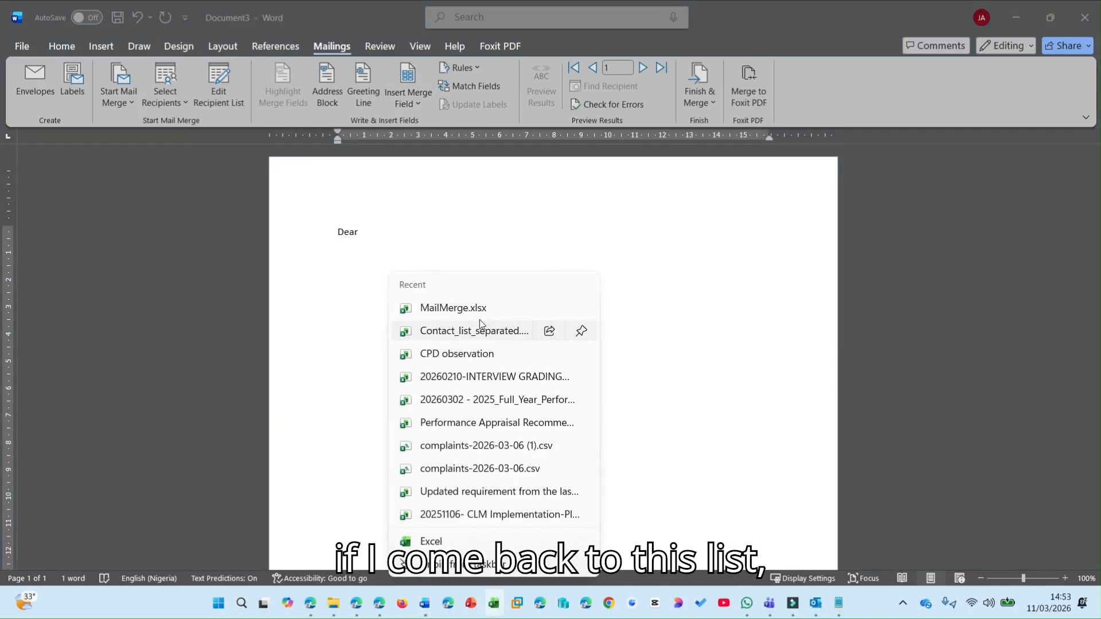
click(467, 307)
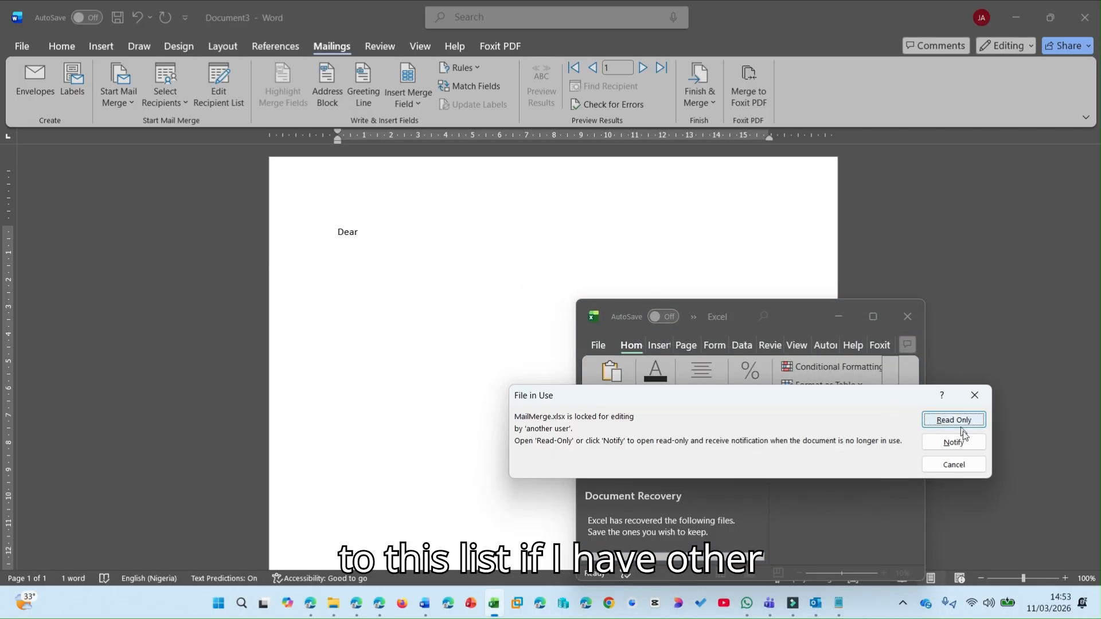
click(968, 442)
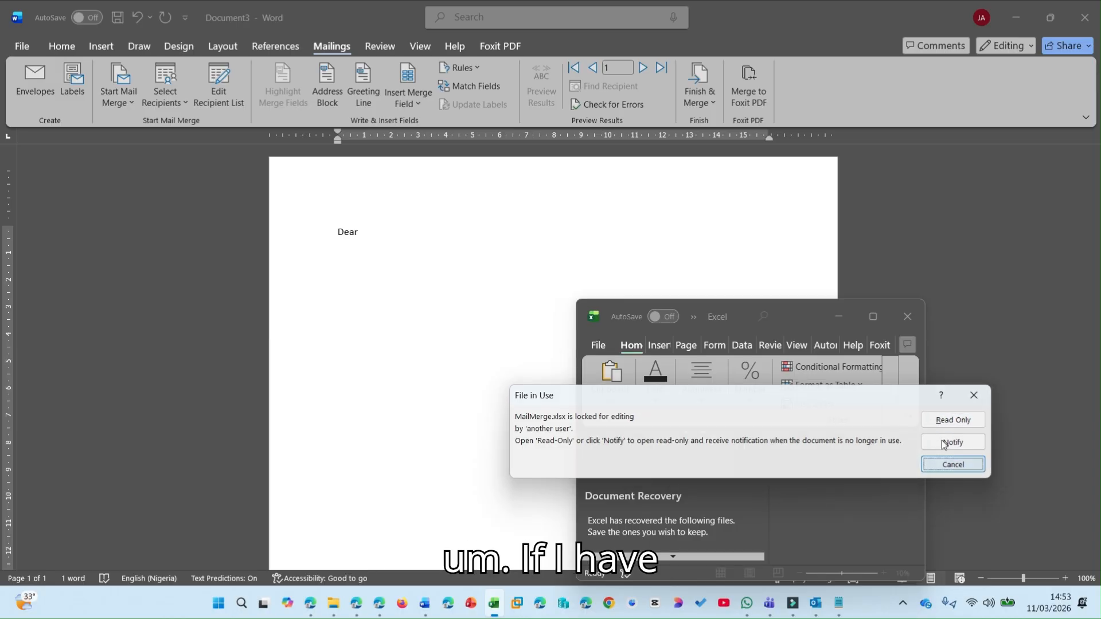
click(873, 318)
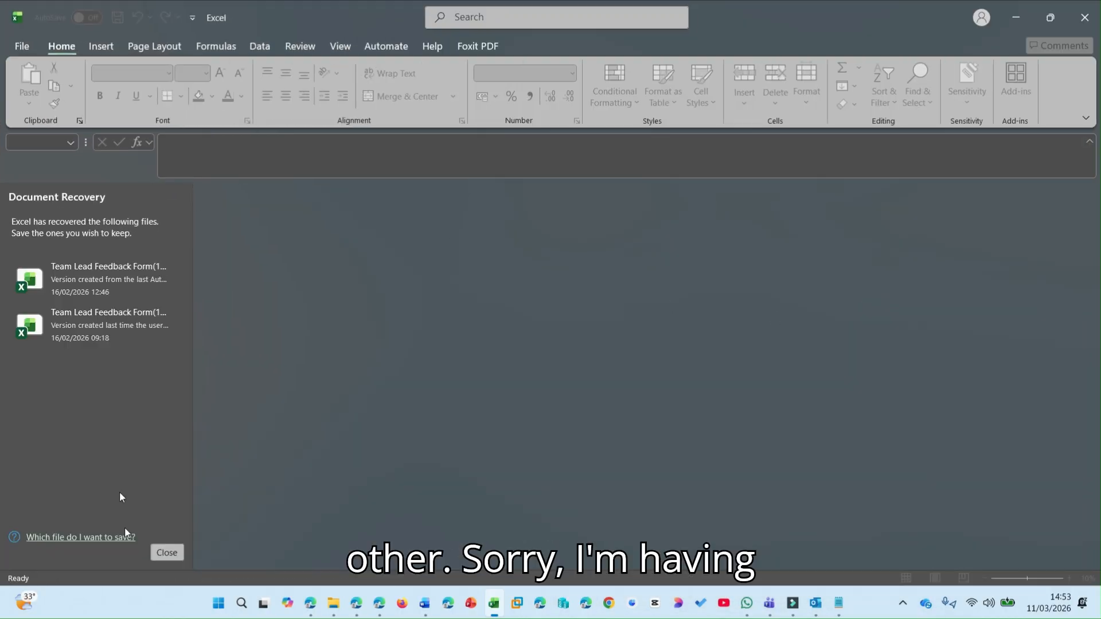
click(166, 552)
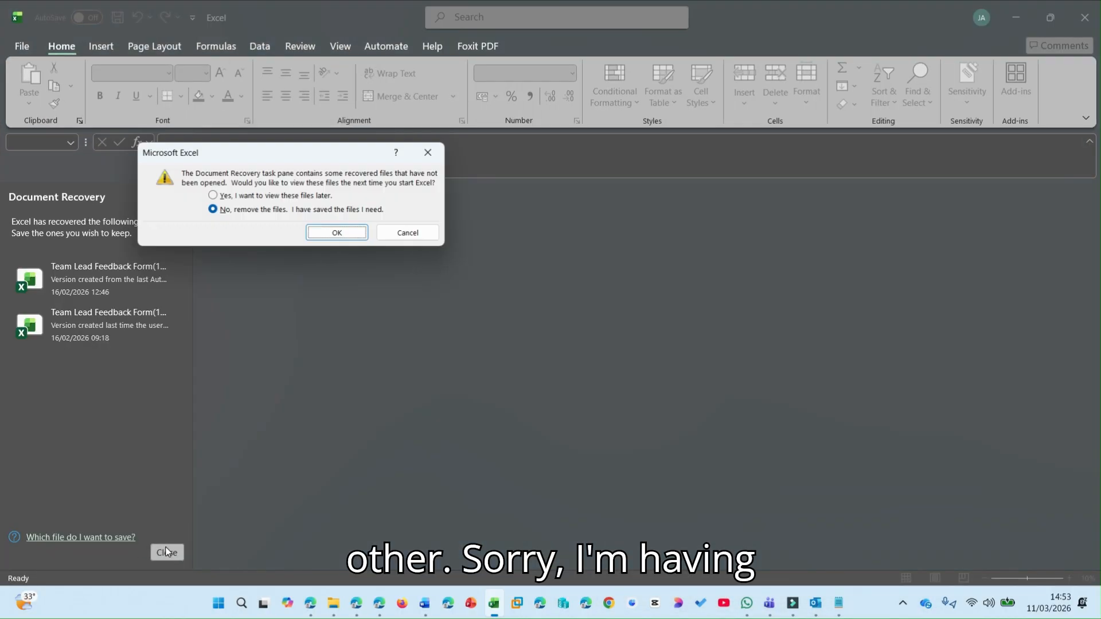
click(284, 196)
click(344, 234)
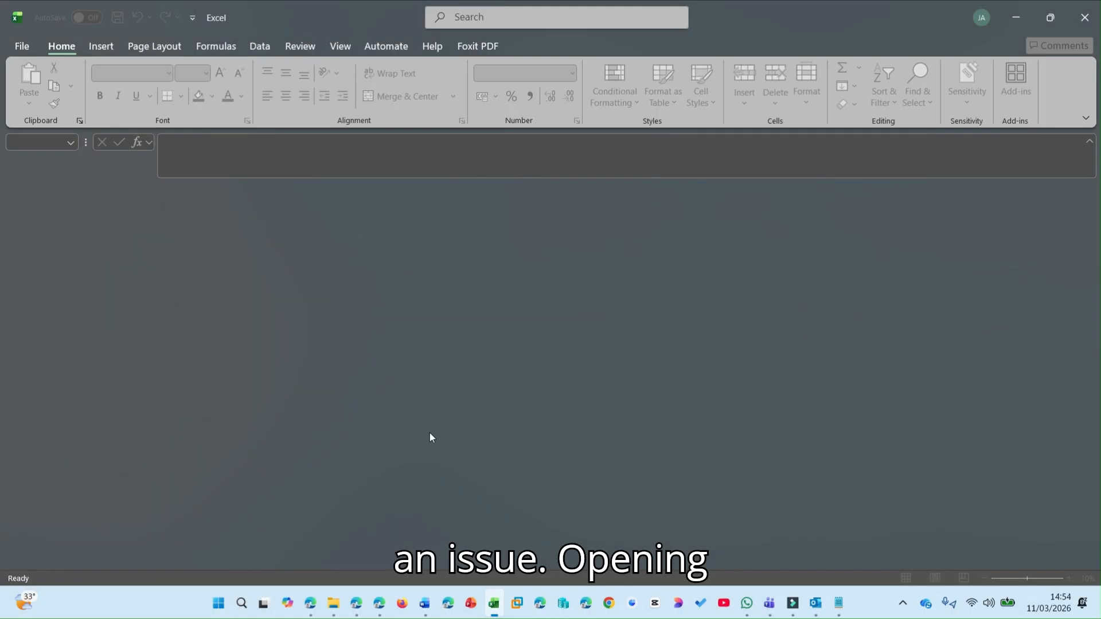
Reopen MailMerge.xlsx read-only from recent workbooks, then minimize Excel to return to Word.
click(26, 45)
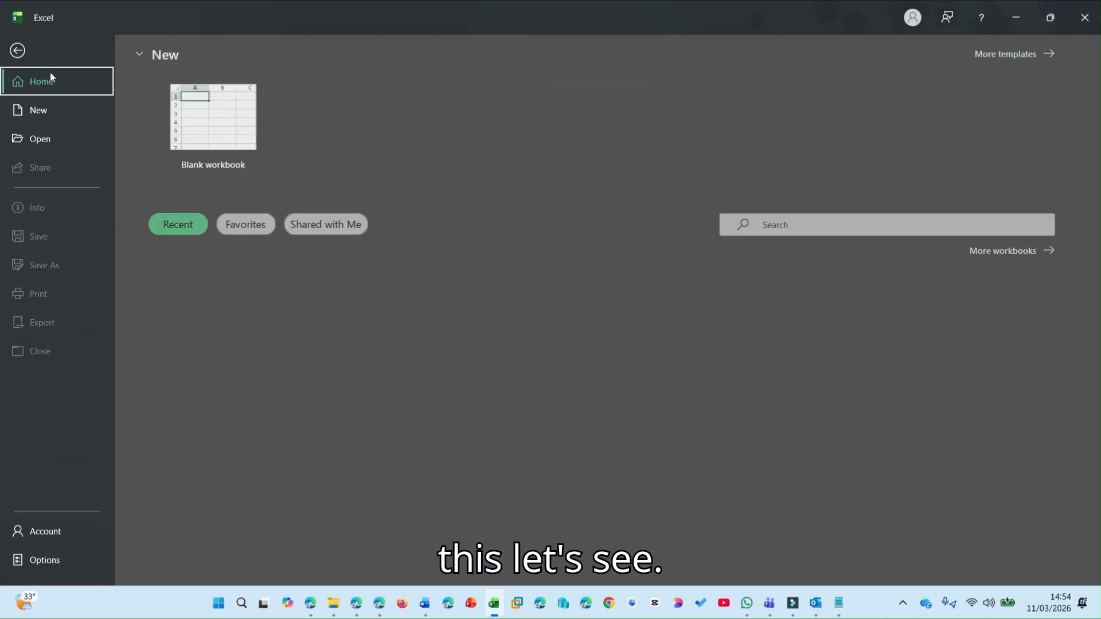
click(273, 503)
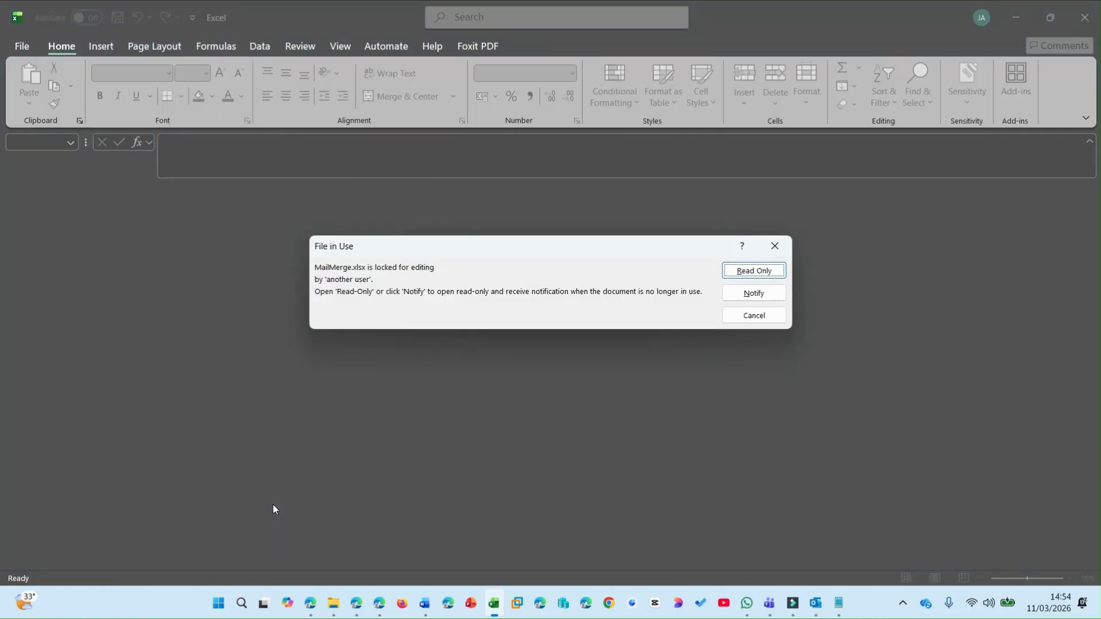
click(739, 268)
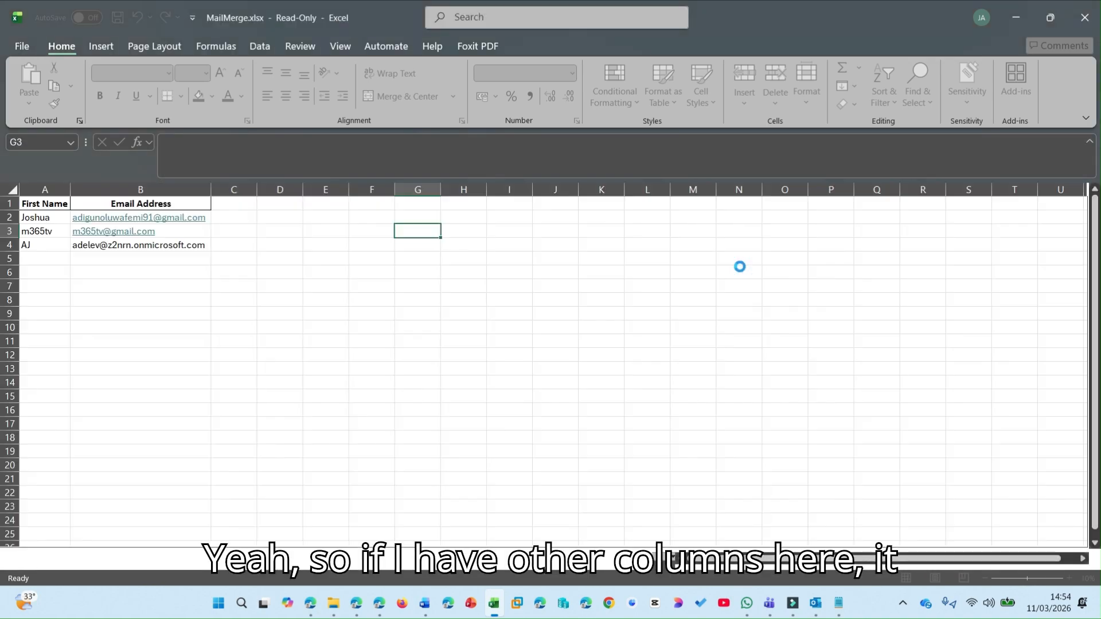
click(1014, 16)
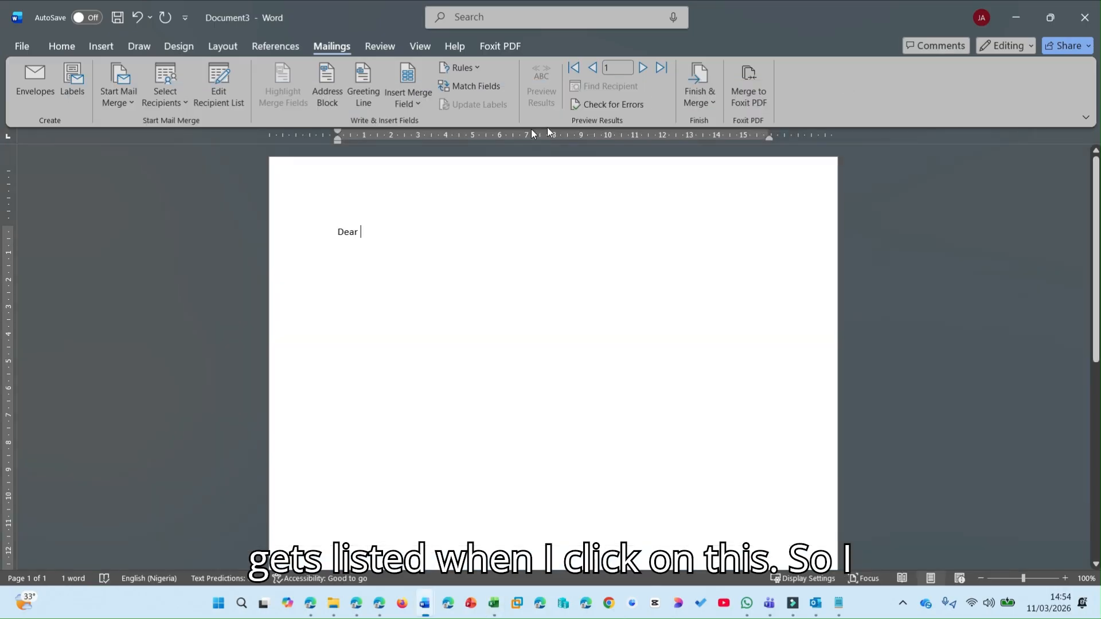
Insert the First_Name field after 'Dear', then type a comma and 'Welcome to my YouTube channel AJTechHouse.'.
click(418, 102)
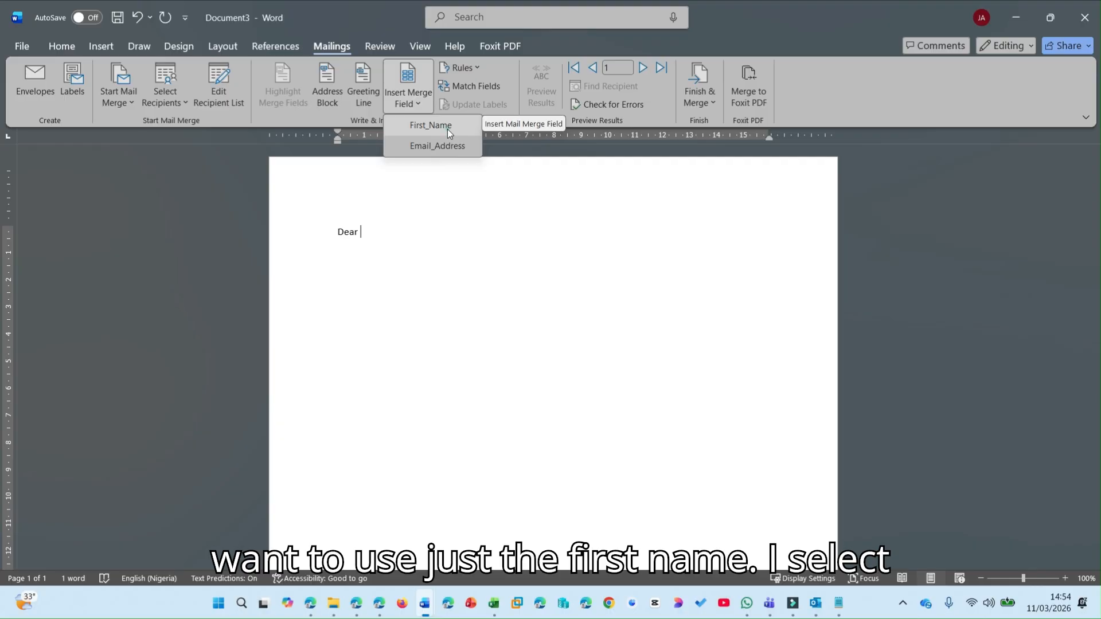
click(447, 130)
text(,)
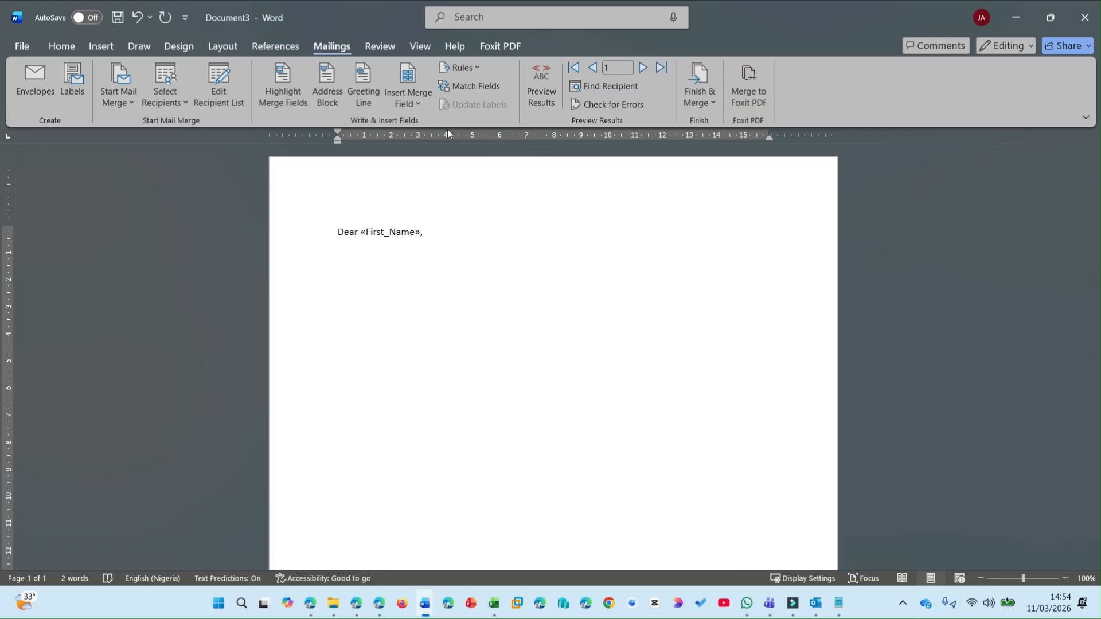
text(Welcome)
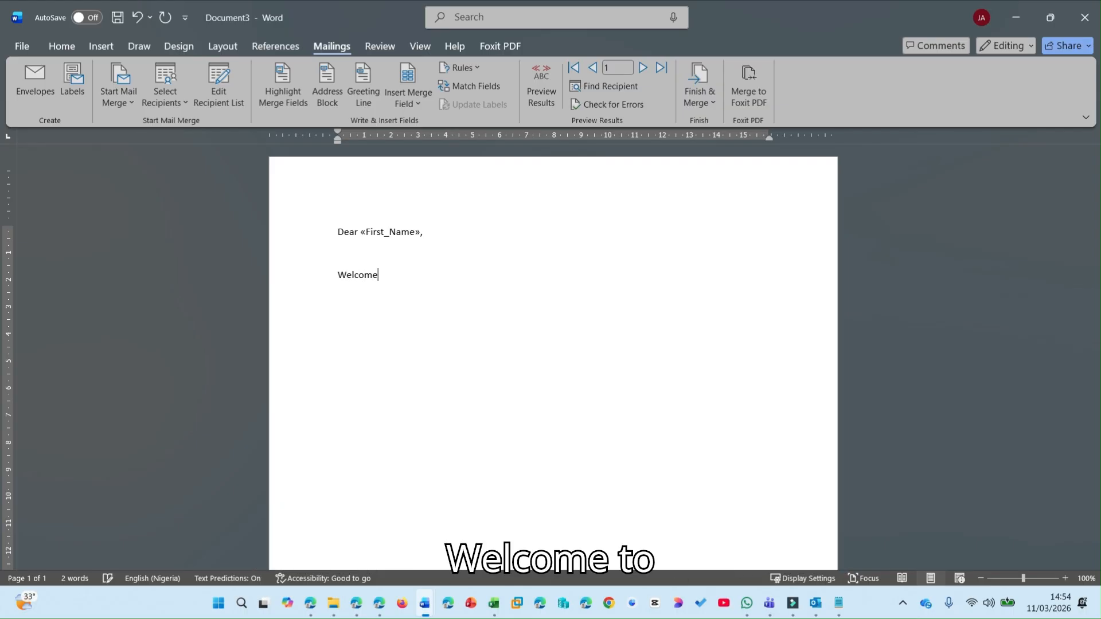
text( to m y Y)
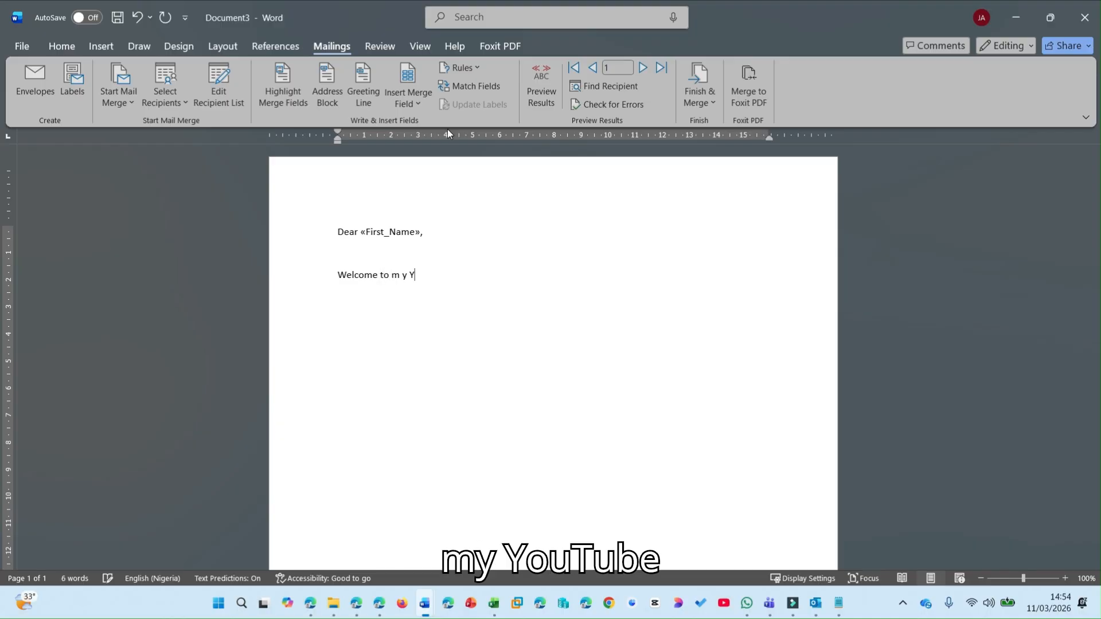
text(ouTube chan)
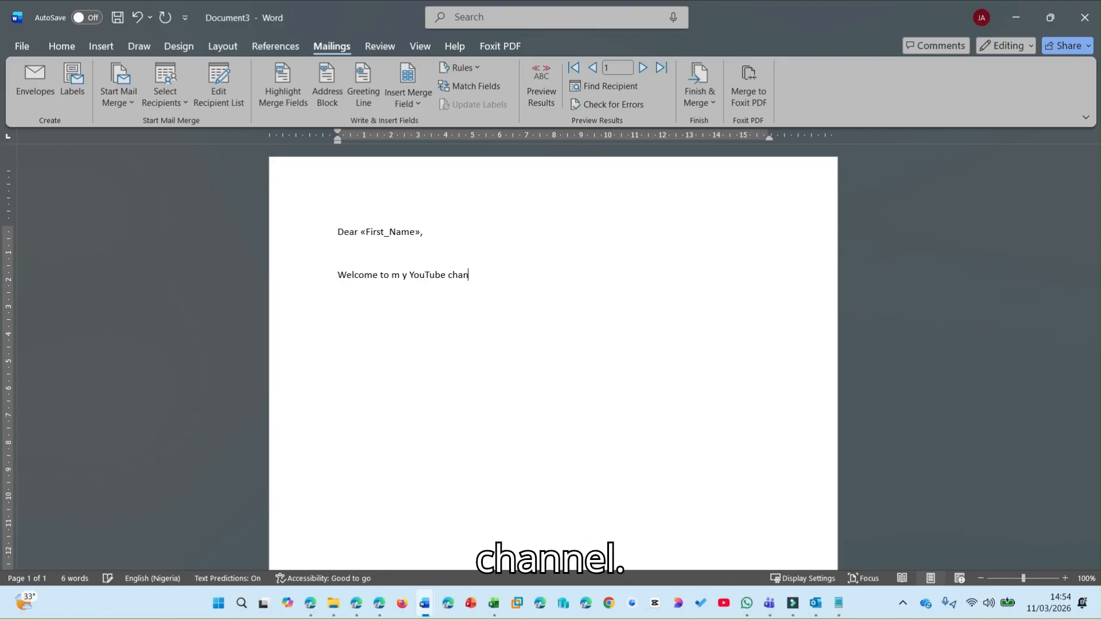
text(nbel)
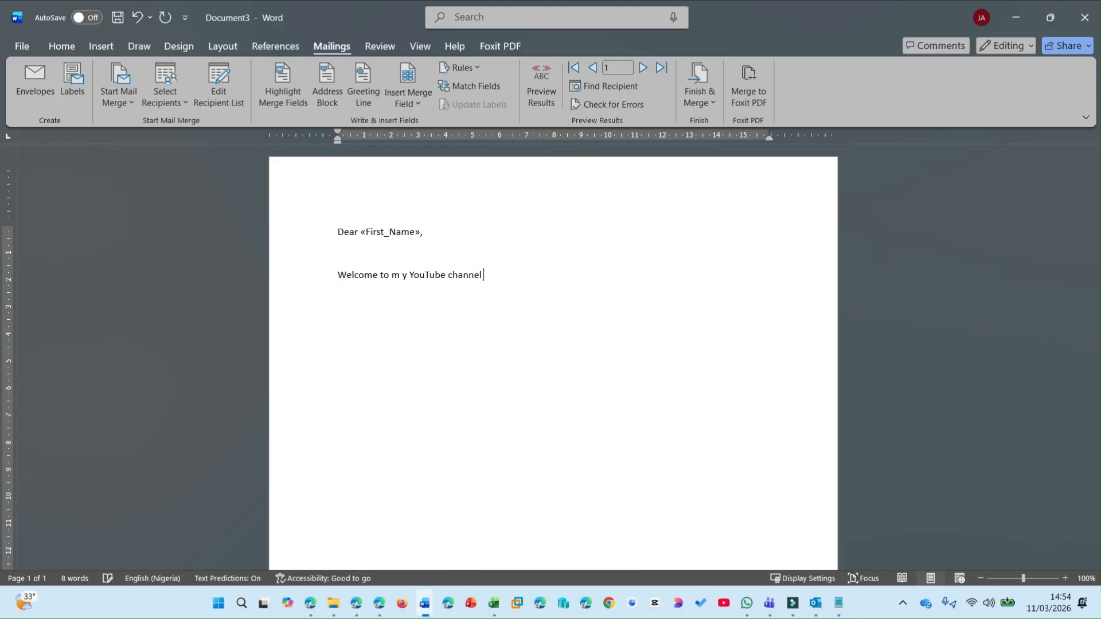
text( AJTech)
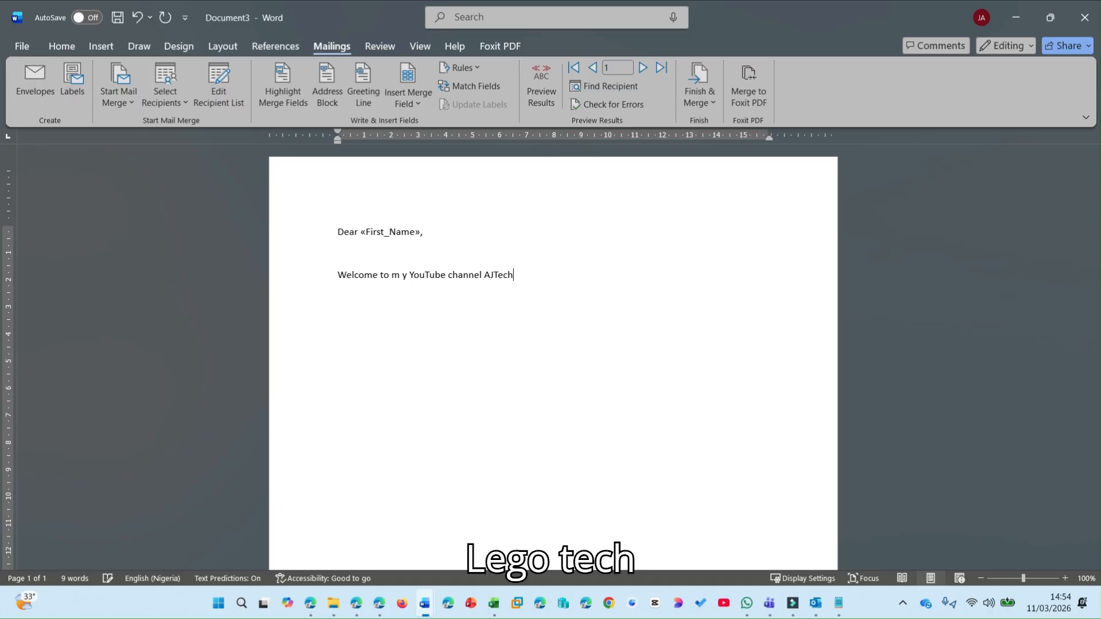
text(HOuse.)
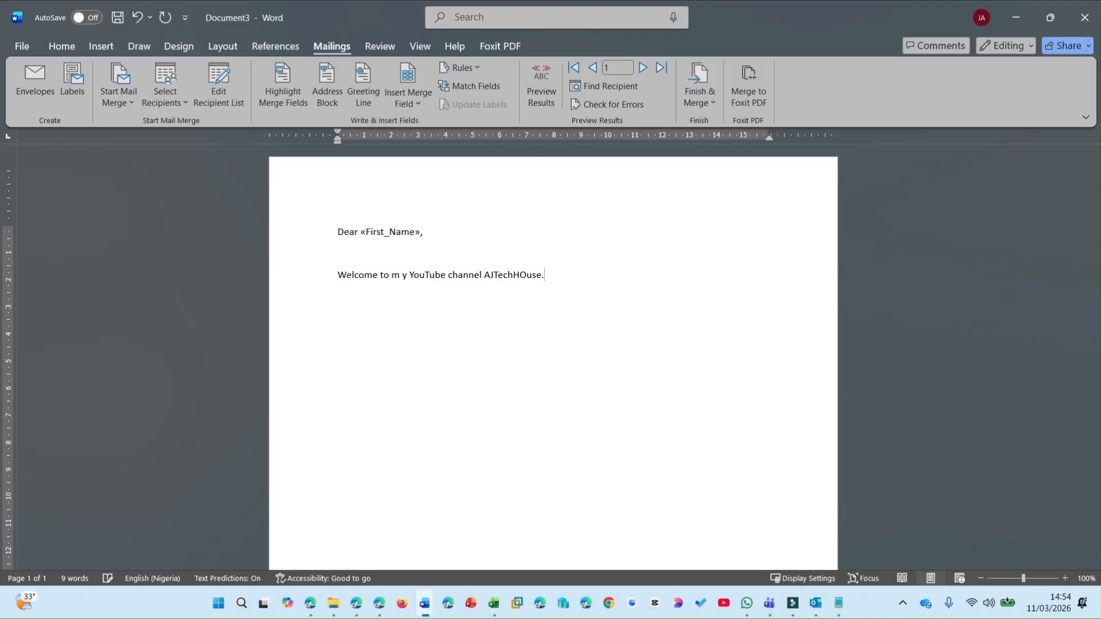
text(o)
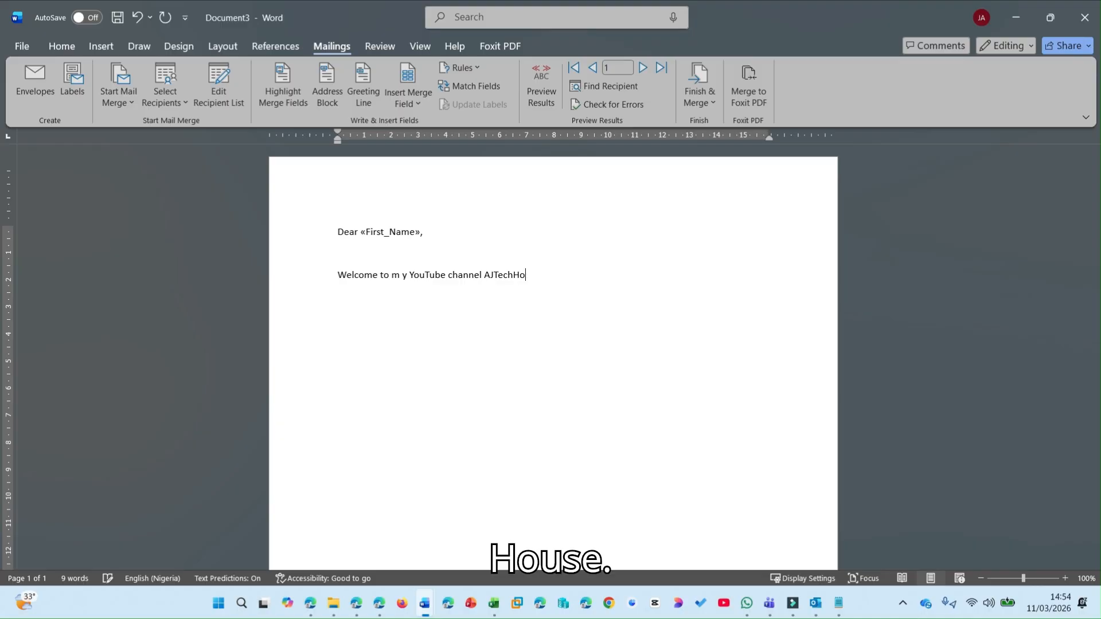
text(.)
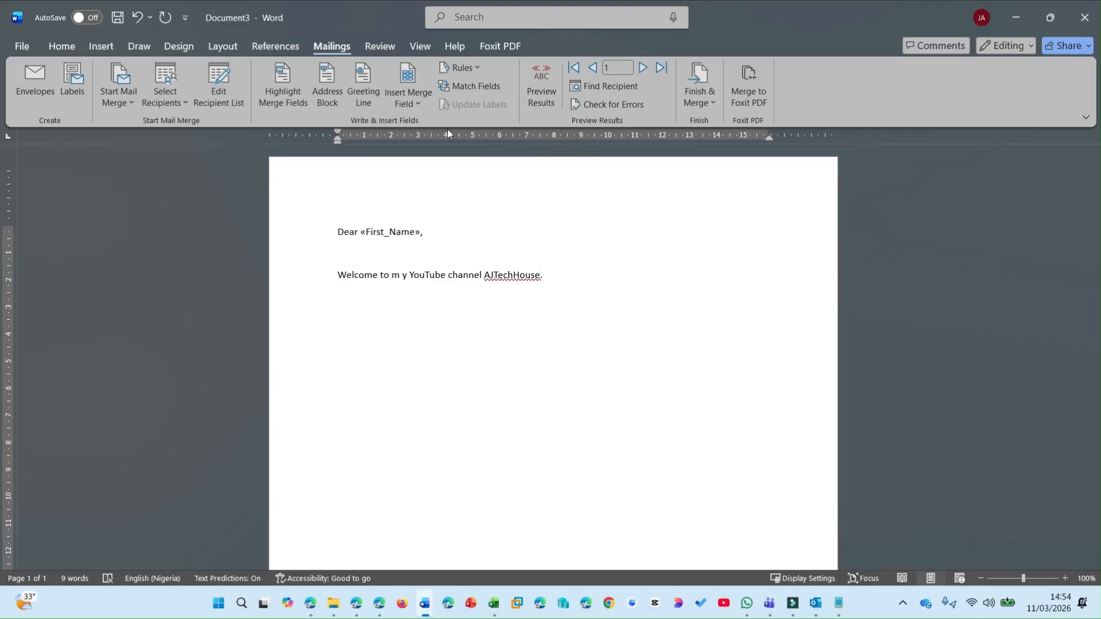
On a new line, type 'For returning viewers, I appreciate you always coming back for new tutorials.', then begin the new-viewer welcome.
key(Return)
text(F)
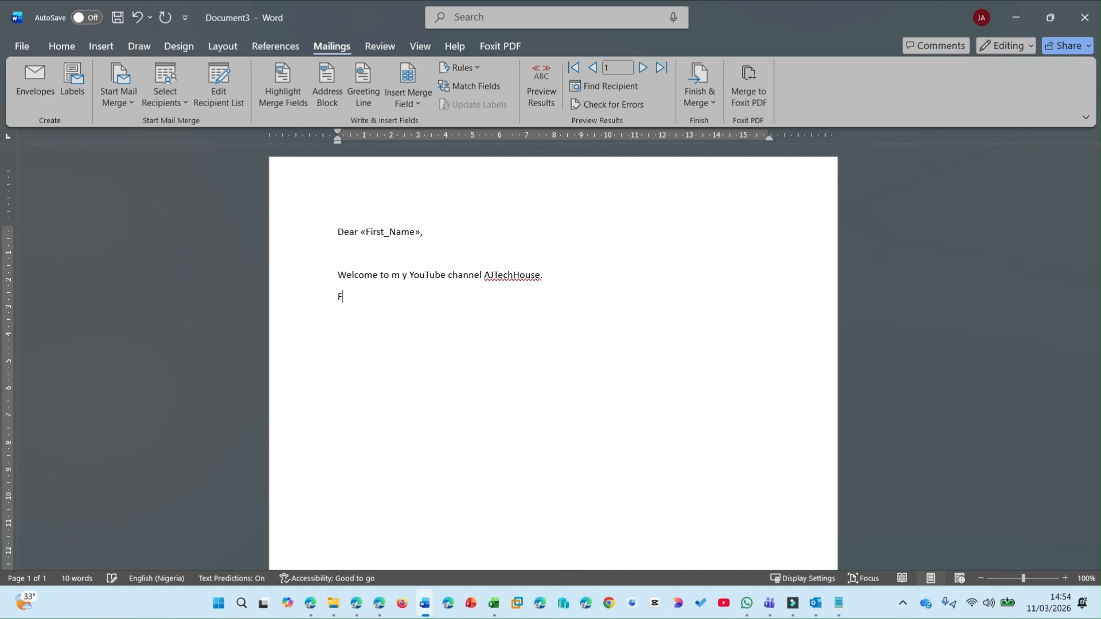
text(or retur)
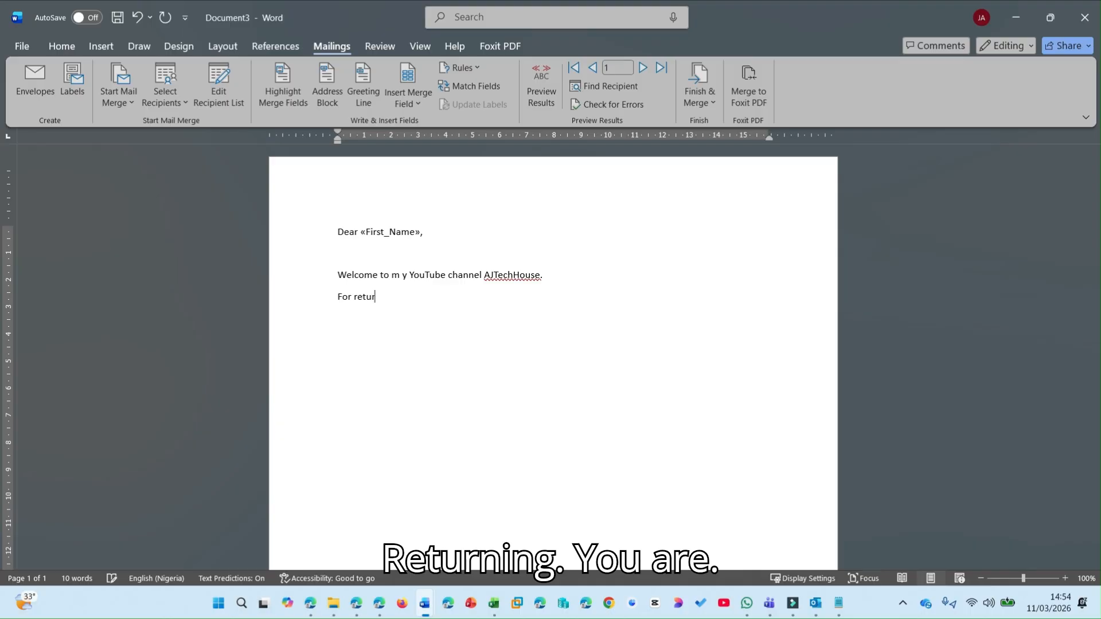
text(ning viewers)
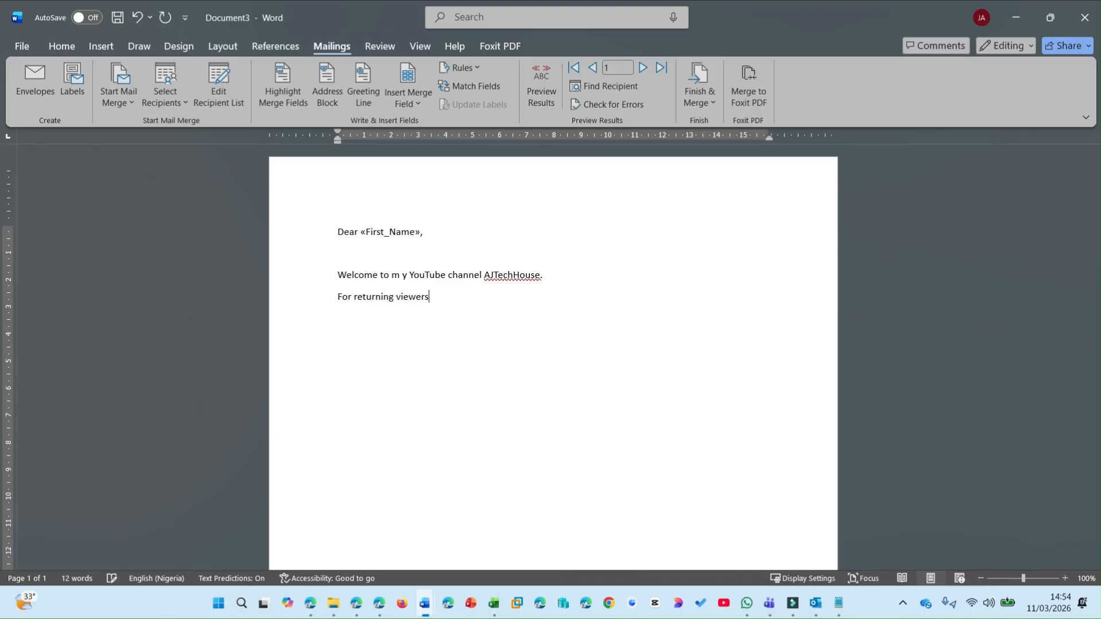
text(, I apprec)
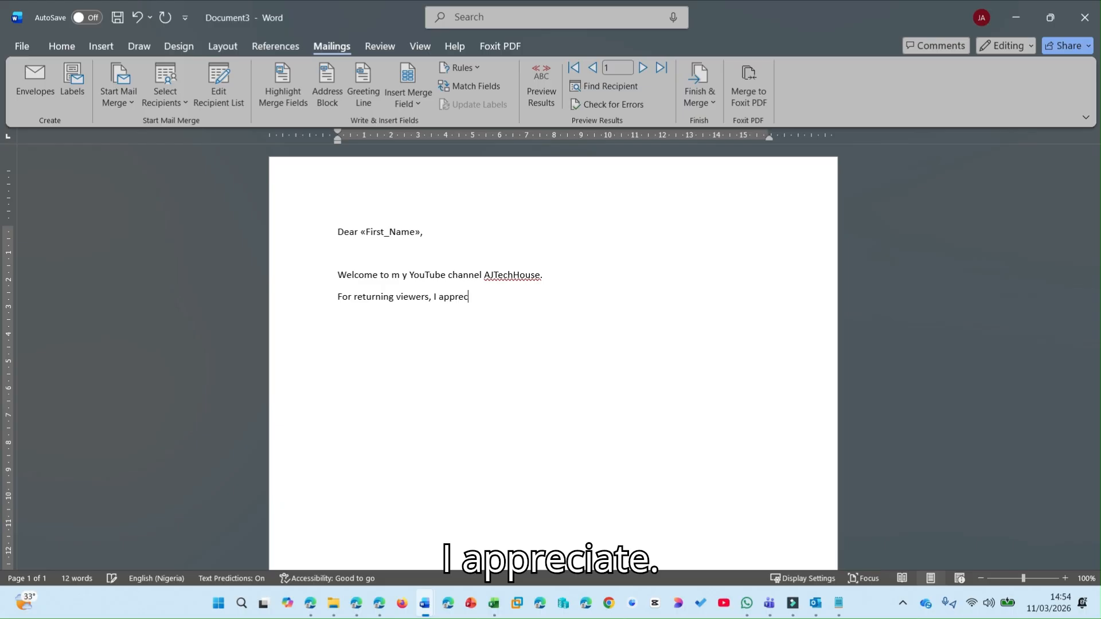
text(iate you)
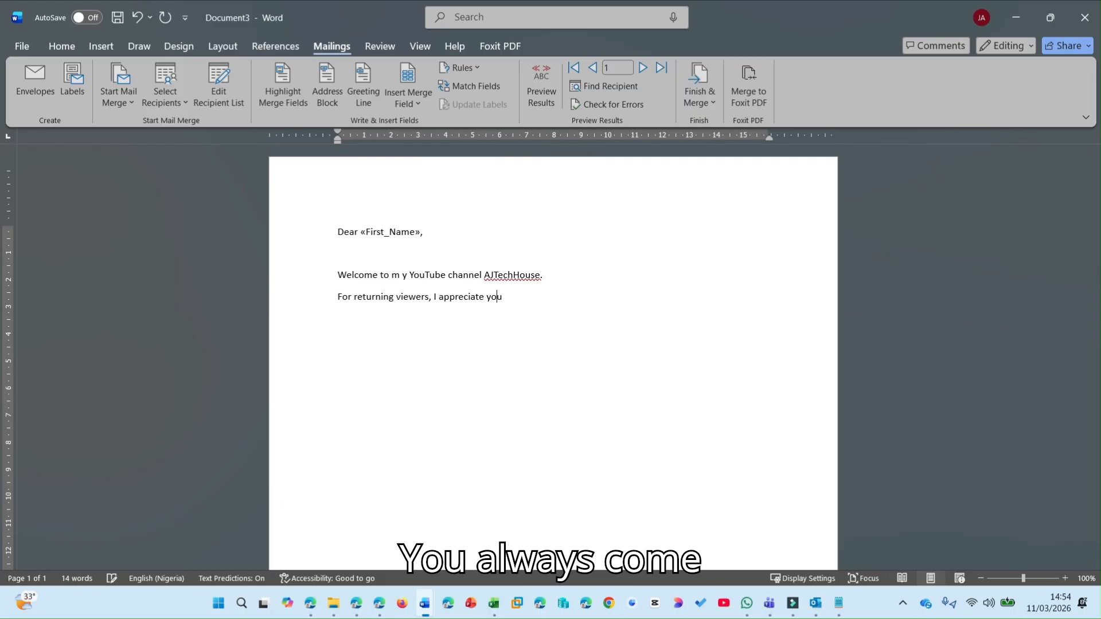
text( always coming back)
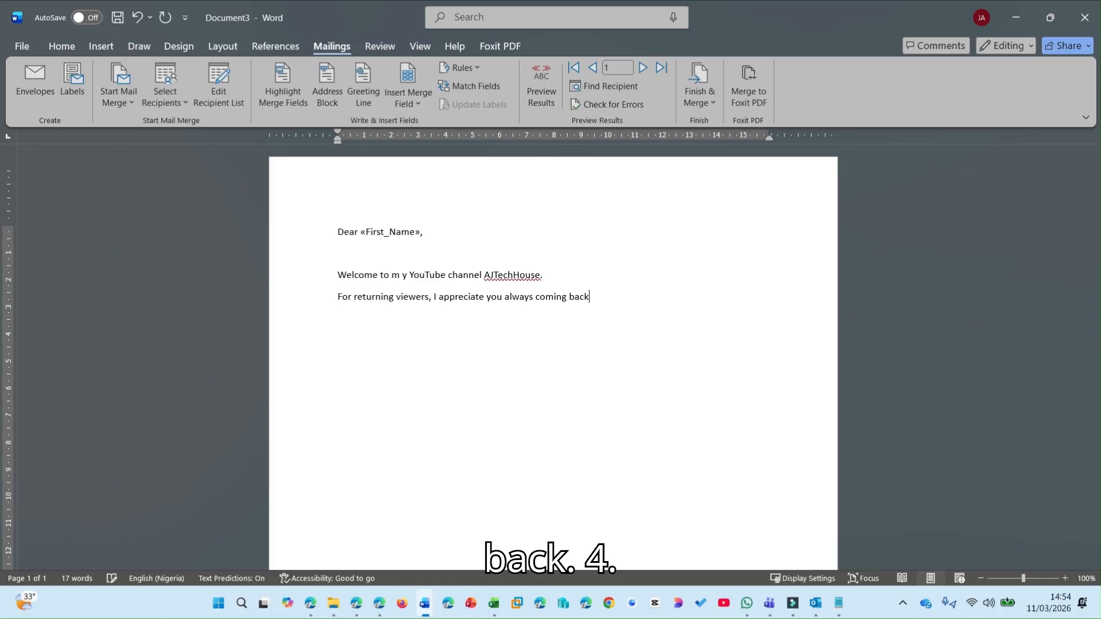
text(t)
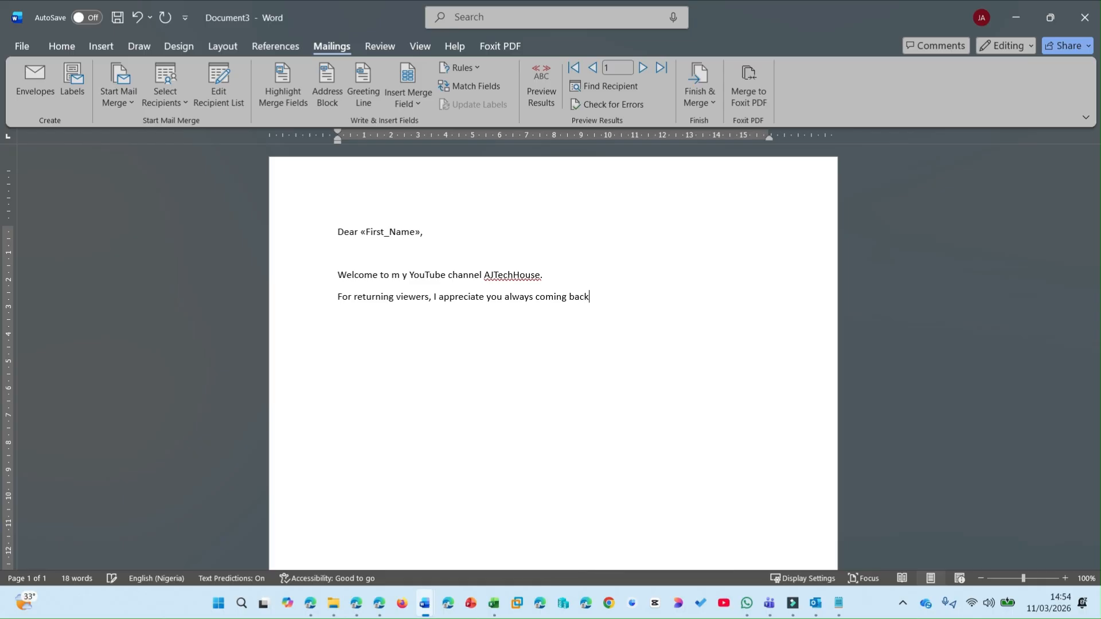
text(for)
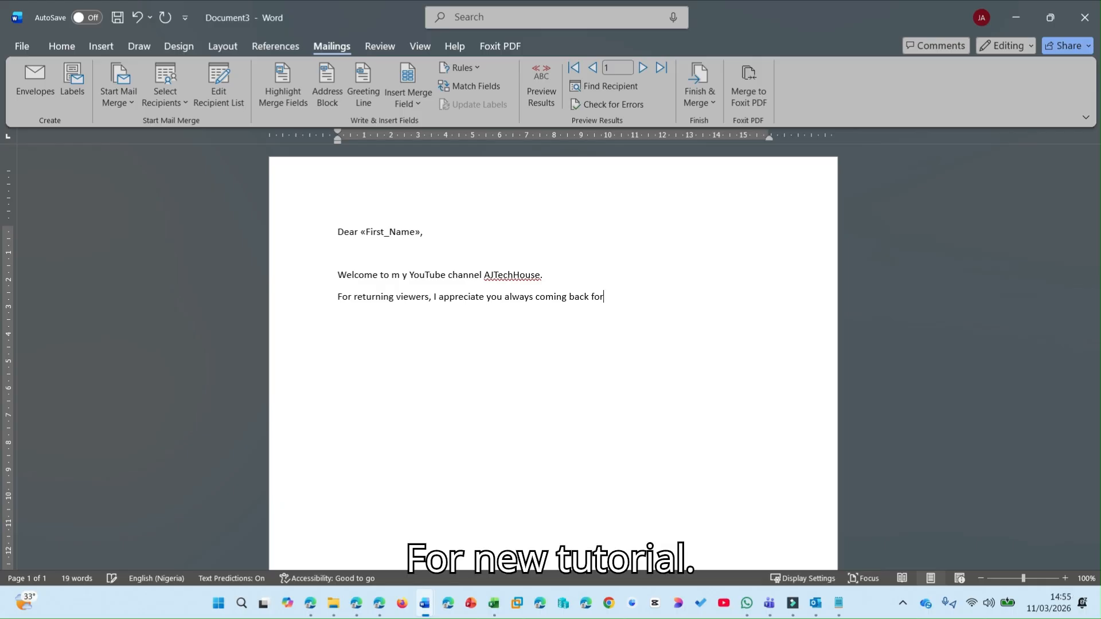
text( new tutorials.)
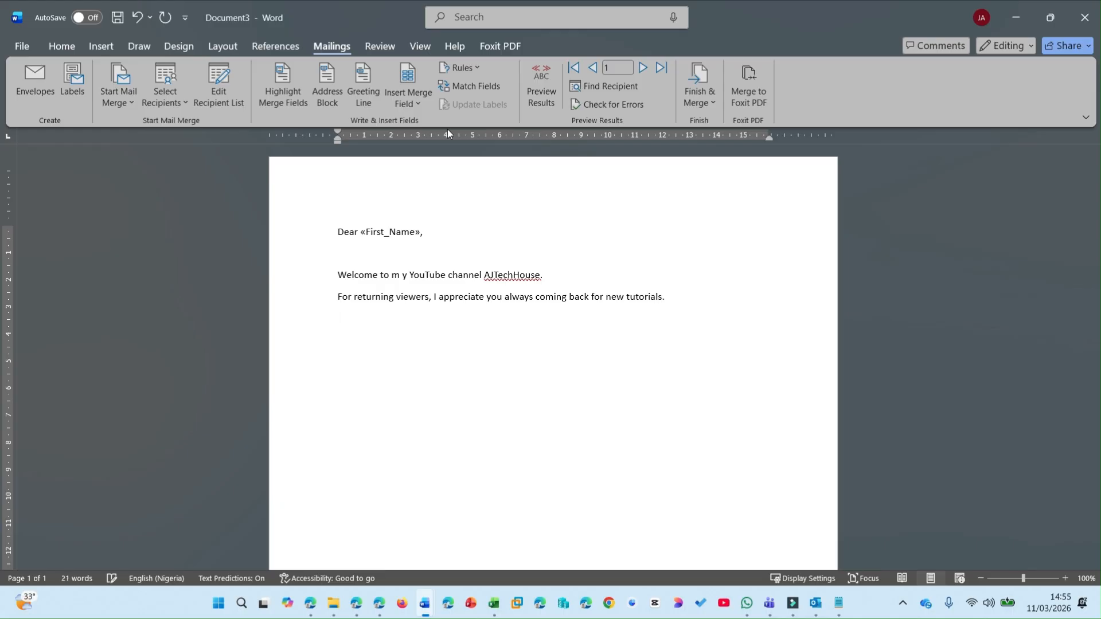
text(For new viewers, you are h)
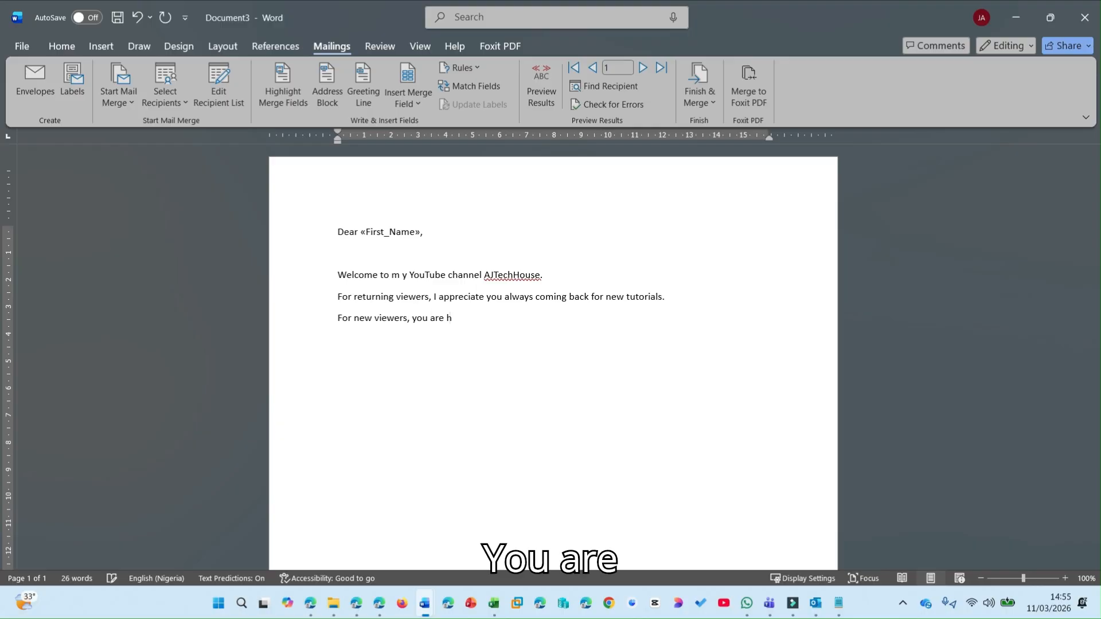
text(ighly welcome.)
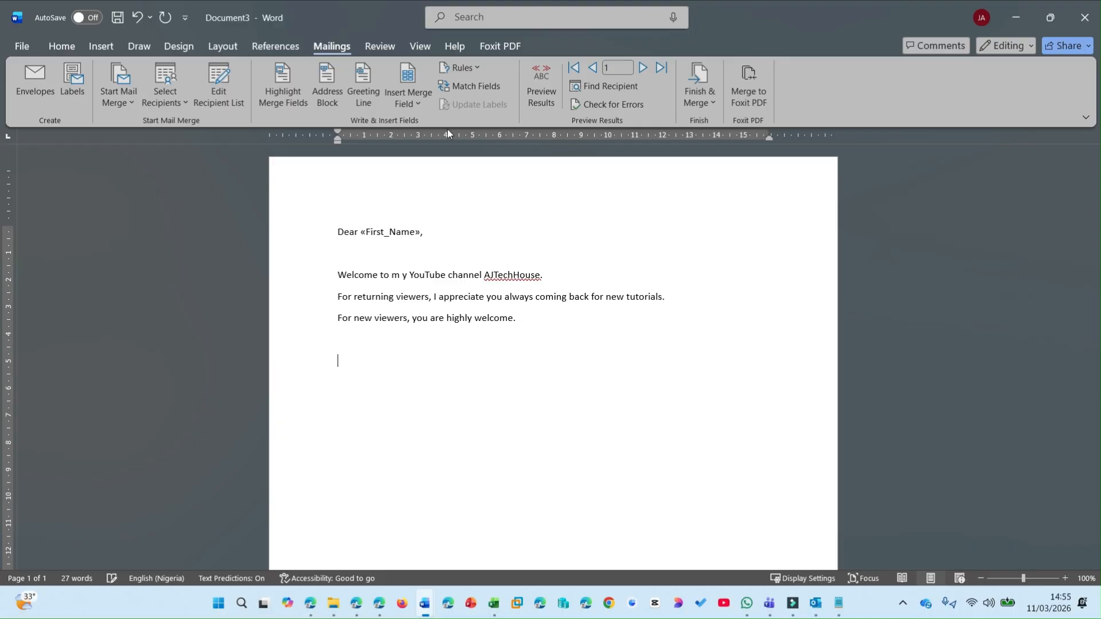
text(Please ensure you tu)
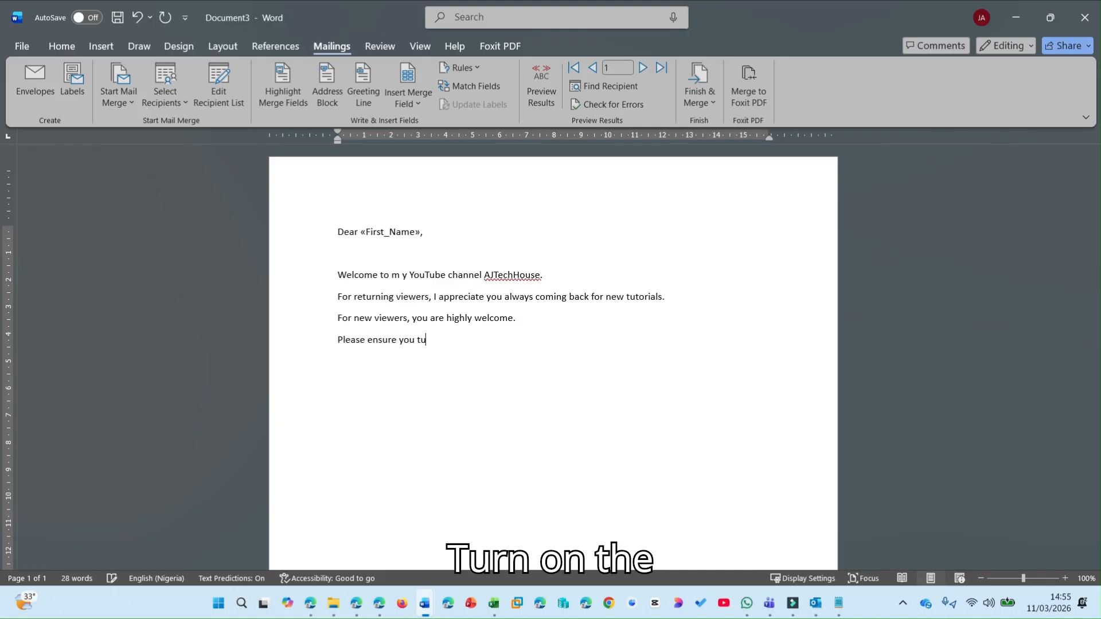
text(rn on the notification butto)
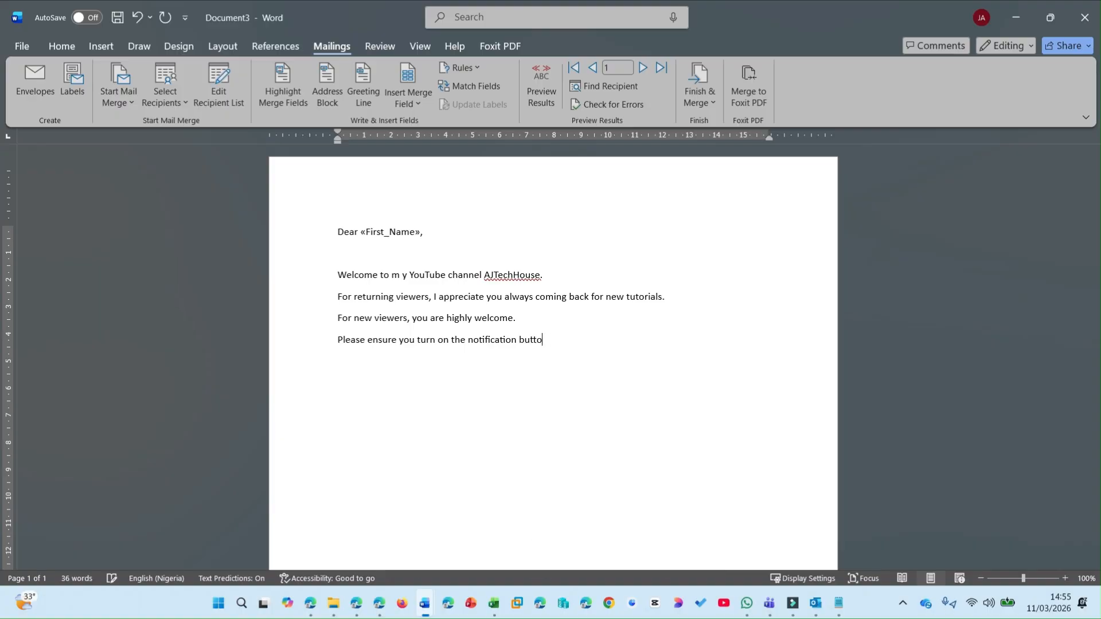
text(pn so that you c)
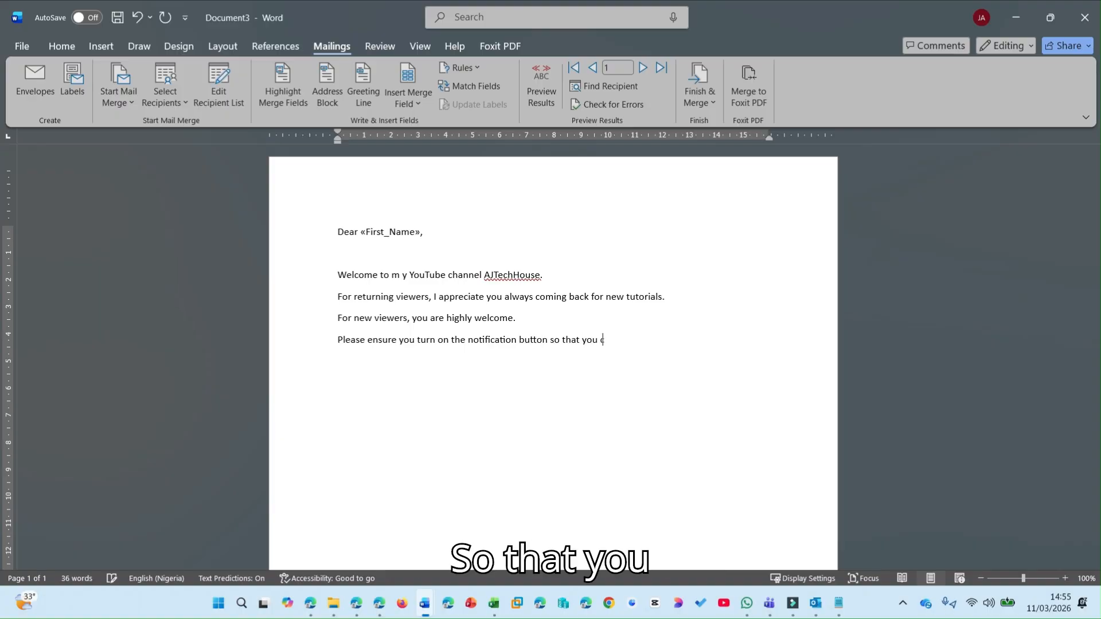
text(an be notifi)
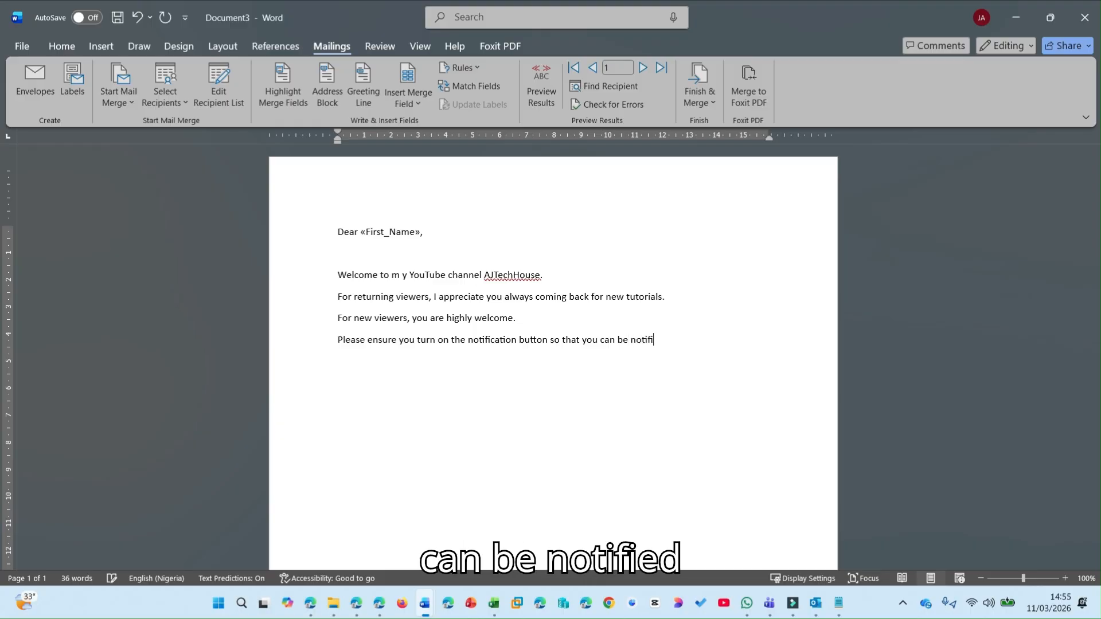
text(ed of)
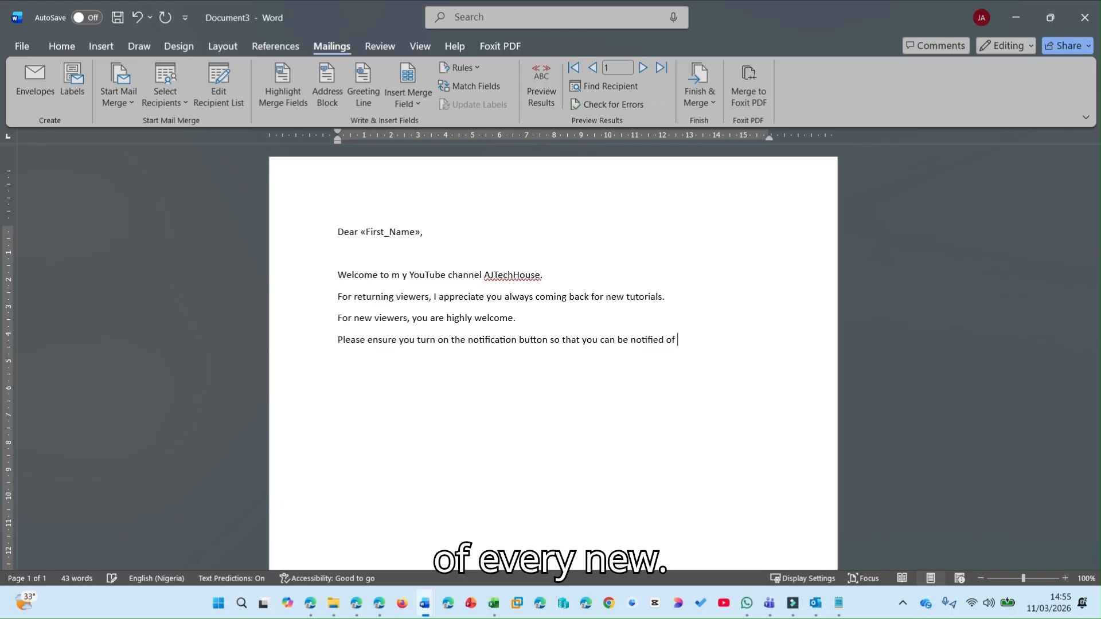
text( every new)
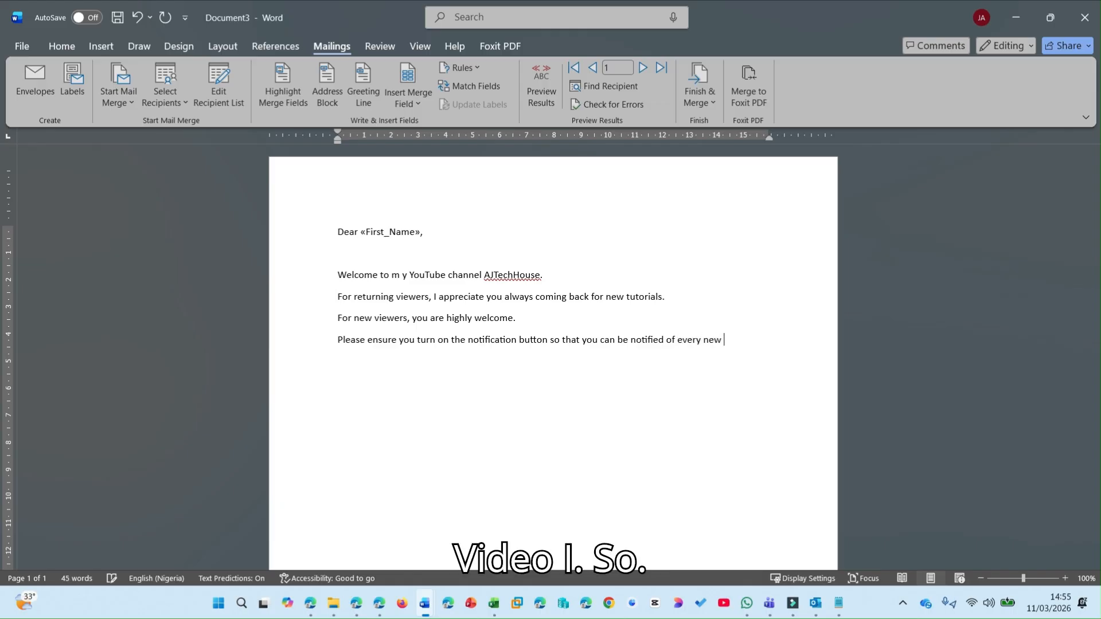
text( video I dro)
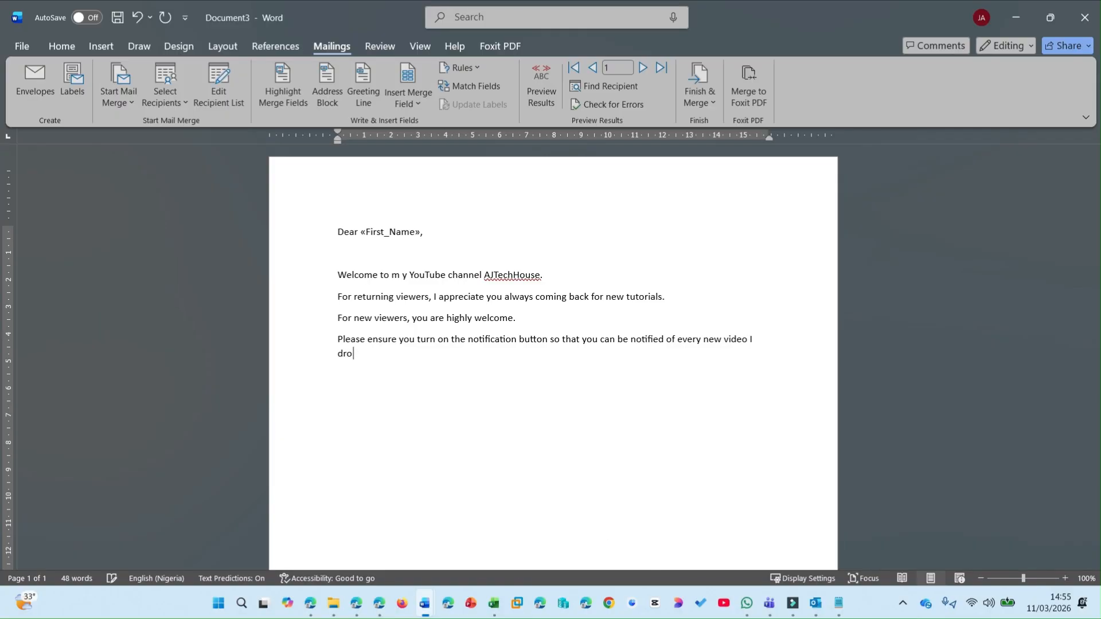
Fix the typos in the notification reminder, correcting 'droop' to 'drop'.
text(pRegard)
Sign off with 'Your sincerely,' and 'AJTechHouse' on the line below.
key(BackSpace)
key(BackSpace)
key(BackSpace)
key(BackSpace)
key(BackSpace)
key(BackSpace)
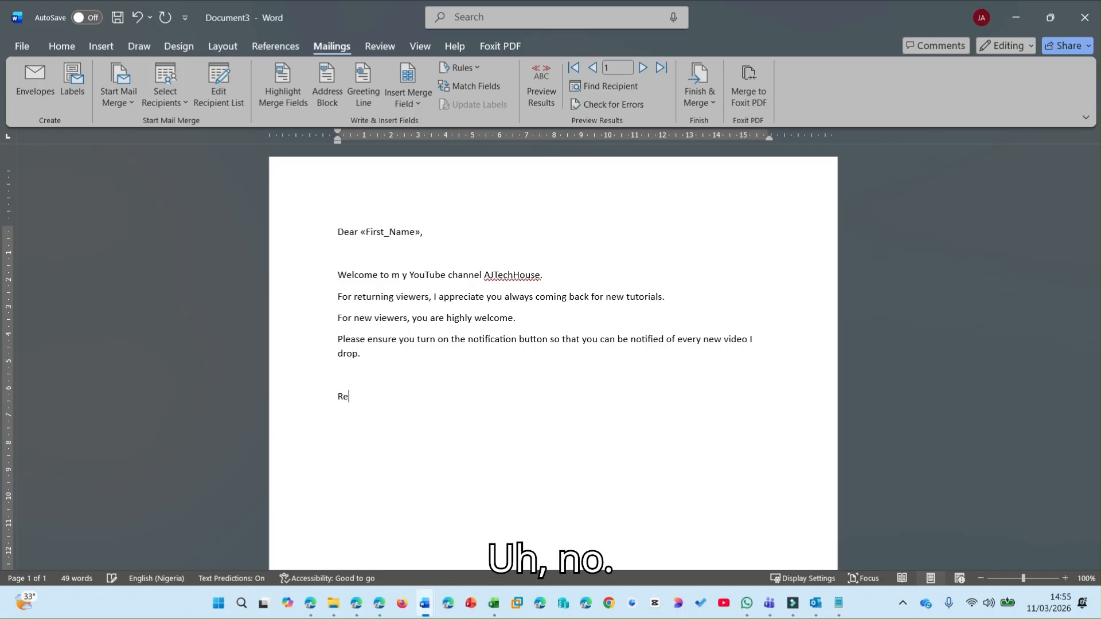
text(Your )
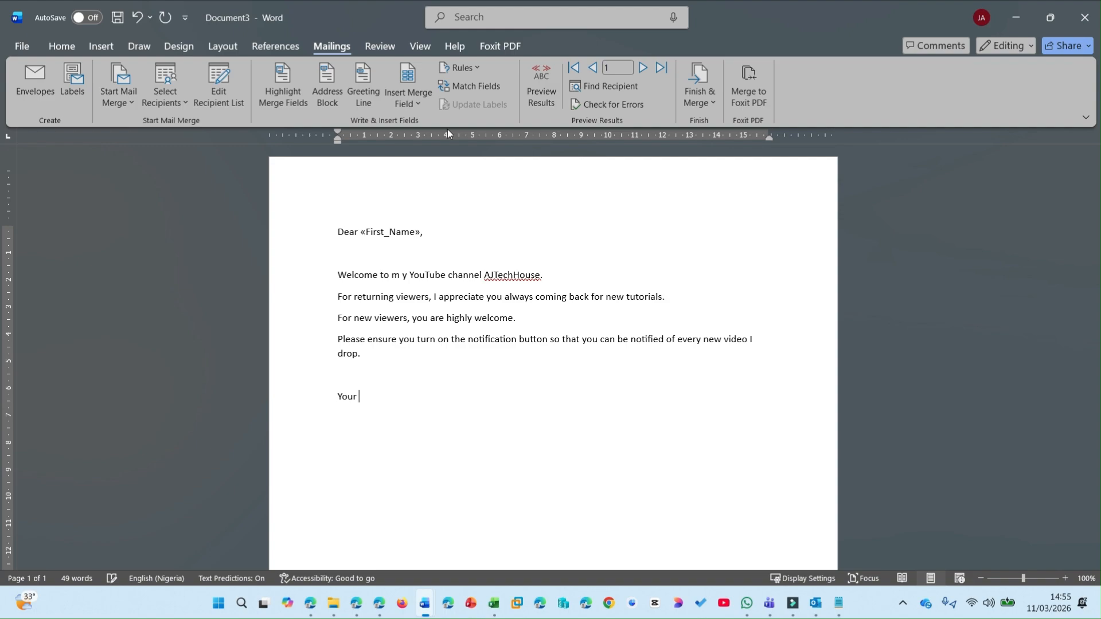
text(sincerely,)
key(Return)
text(AJT)
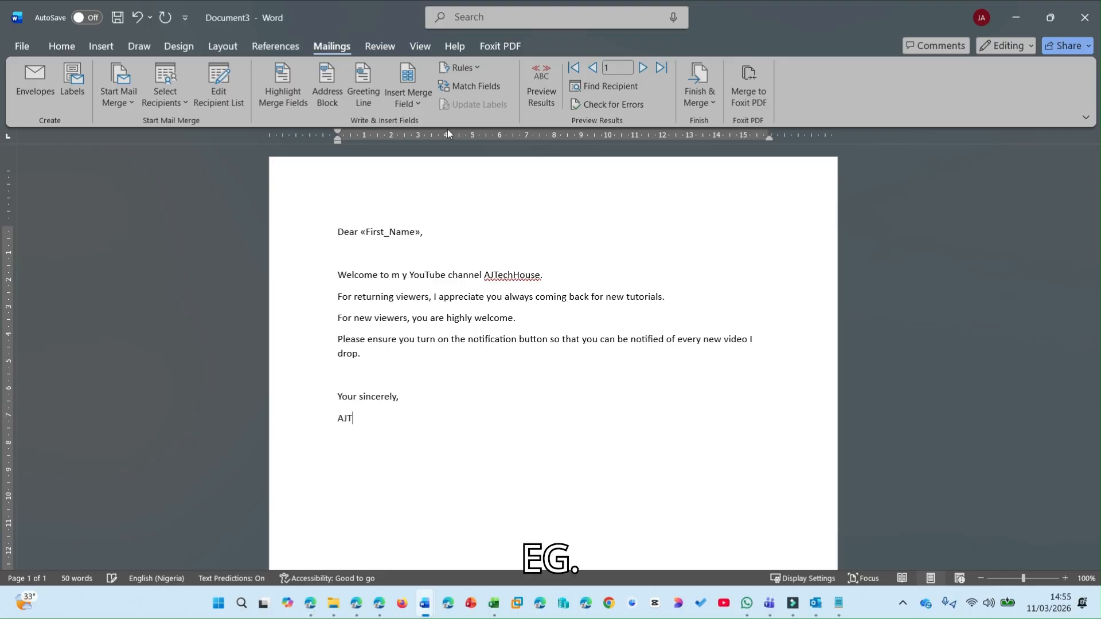
text(echHouse)
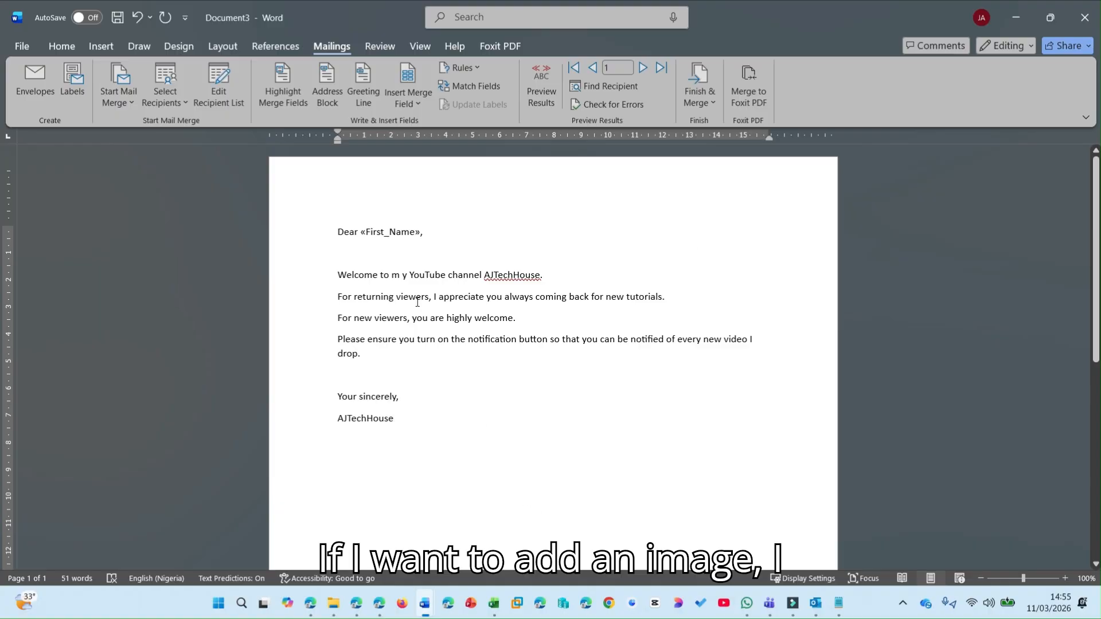
click(384, 256)
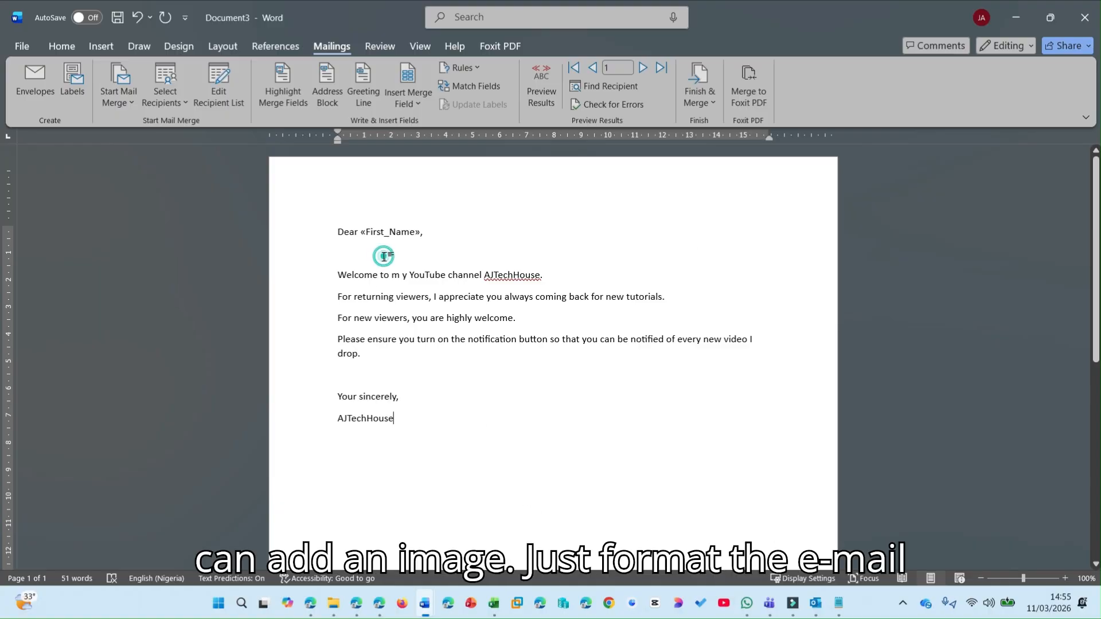
Review the letter body and «First_Name» field, then check recipient names in MailMerge.xlsx.
click(772, 342)
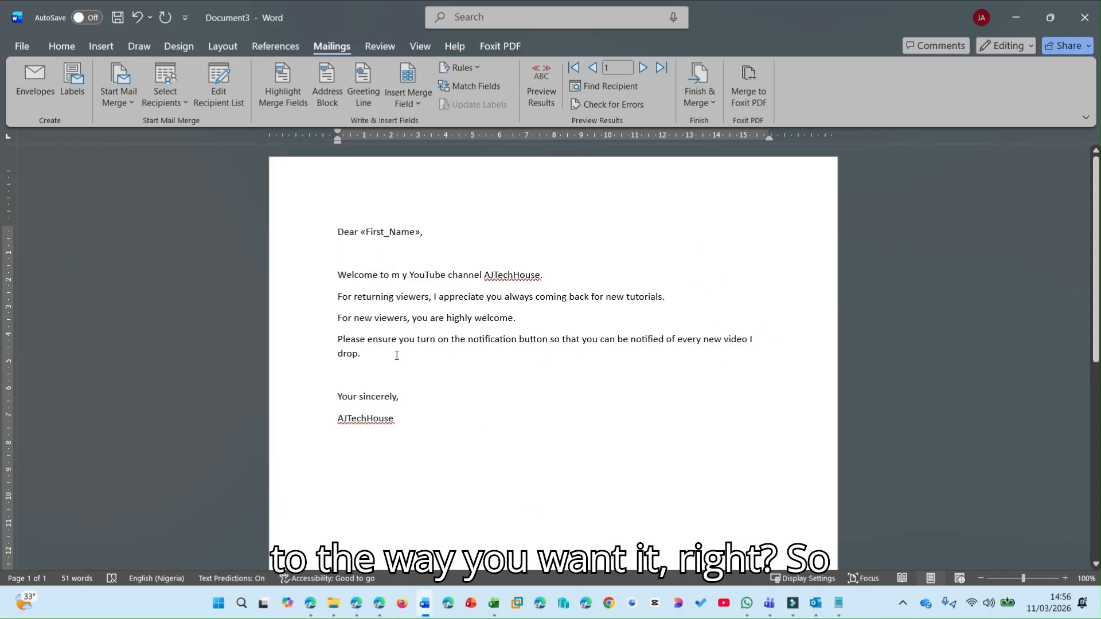
drag(395, 355, 350, 277)
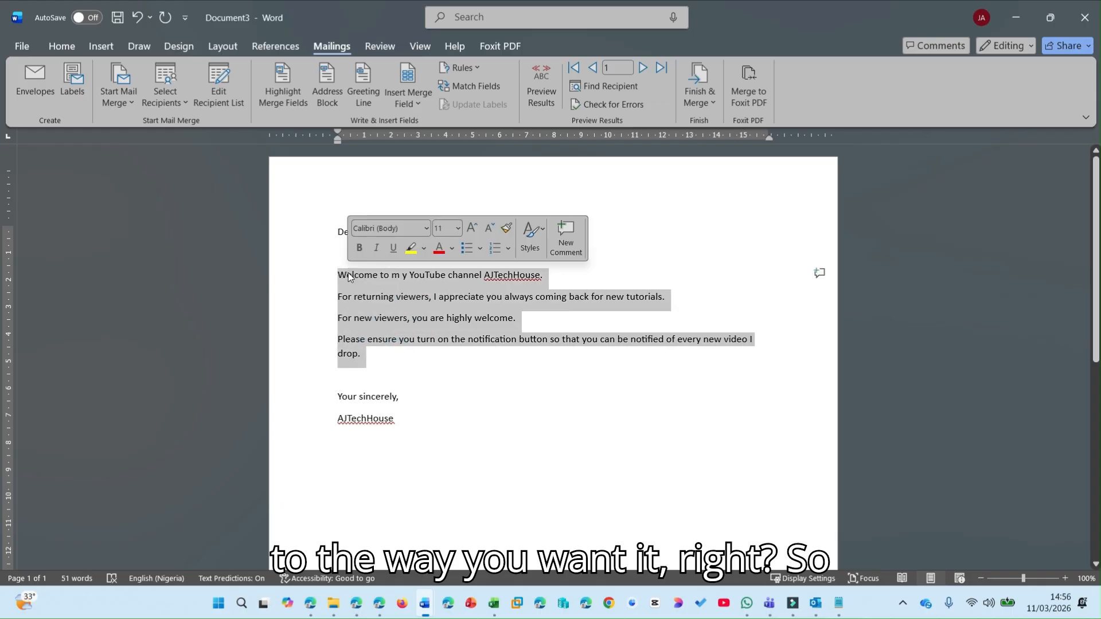
click(383, 296)
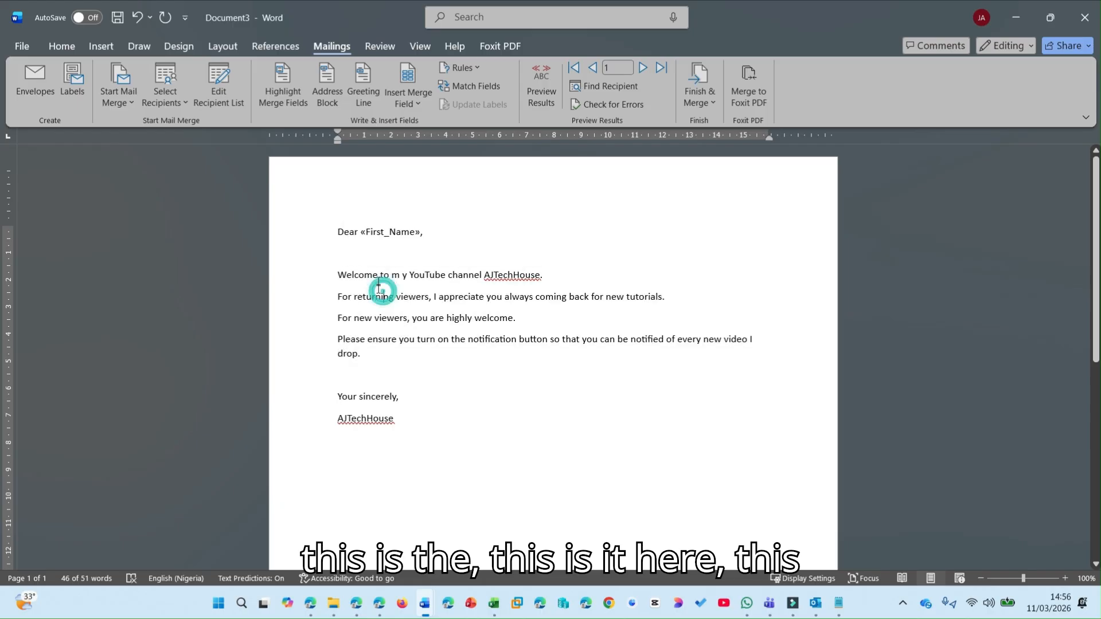
drag(361, 232, 418, 229)
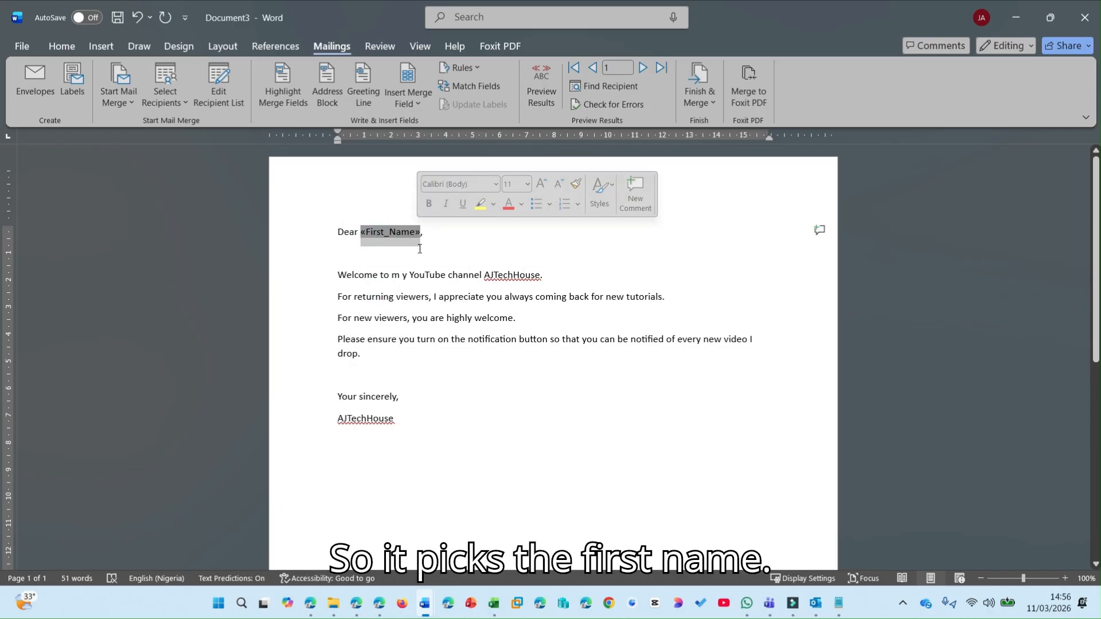
click(421, 253)
click(495, 612)
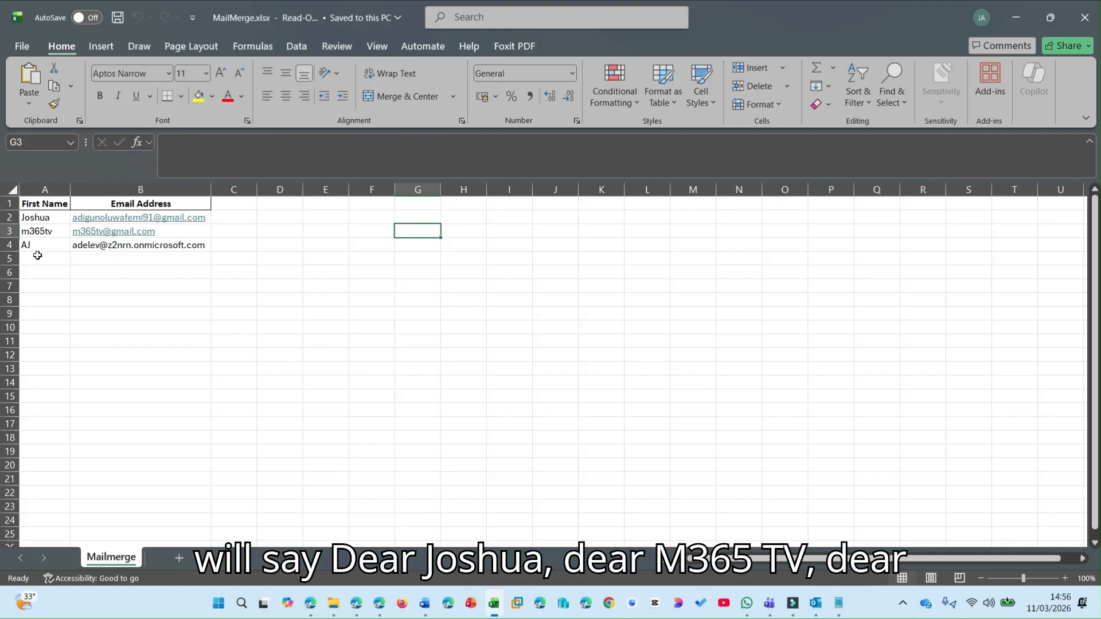
click(1012, 8)
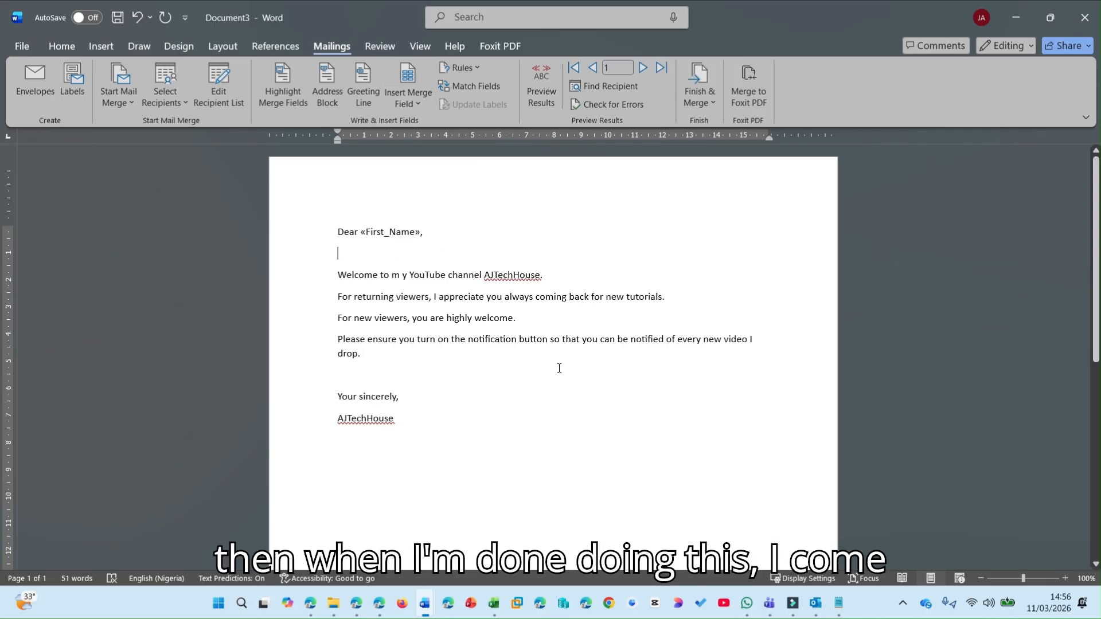
Merge to e-mail with To: Email_Address and subject 'Welcome Package from AJTechHouse', then send.
click(710, 104)
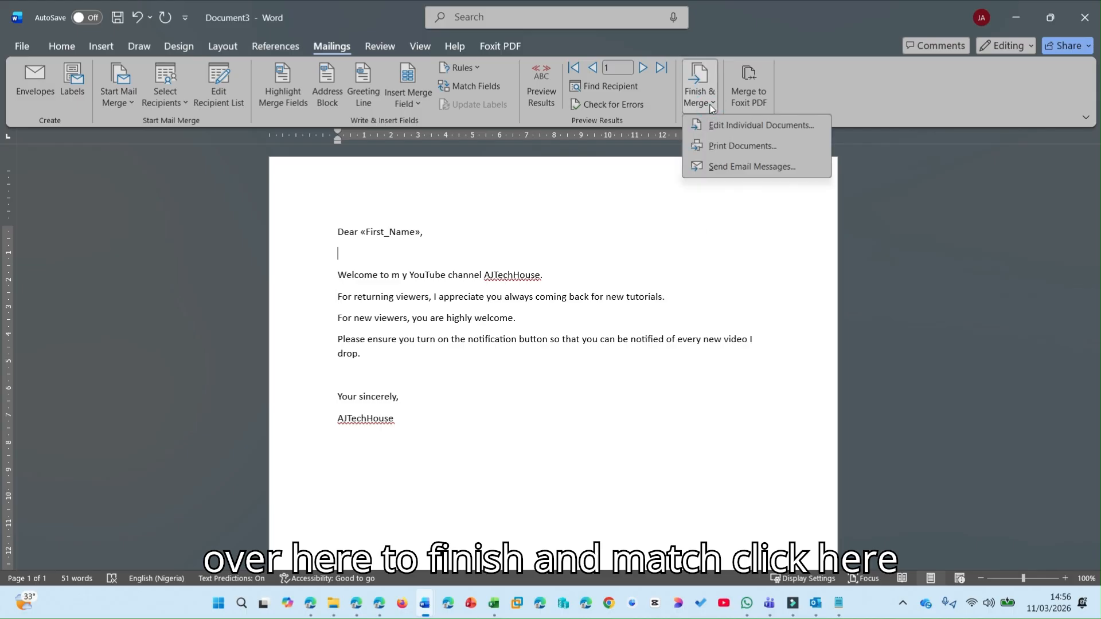
click(730, 169)
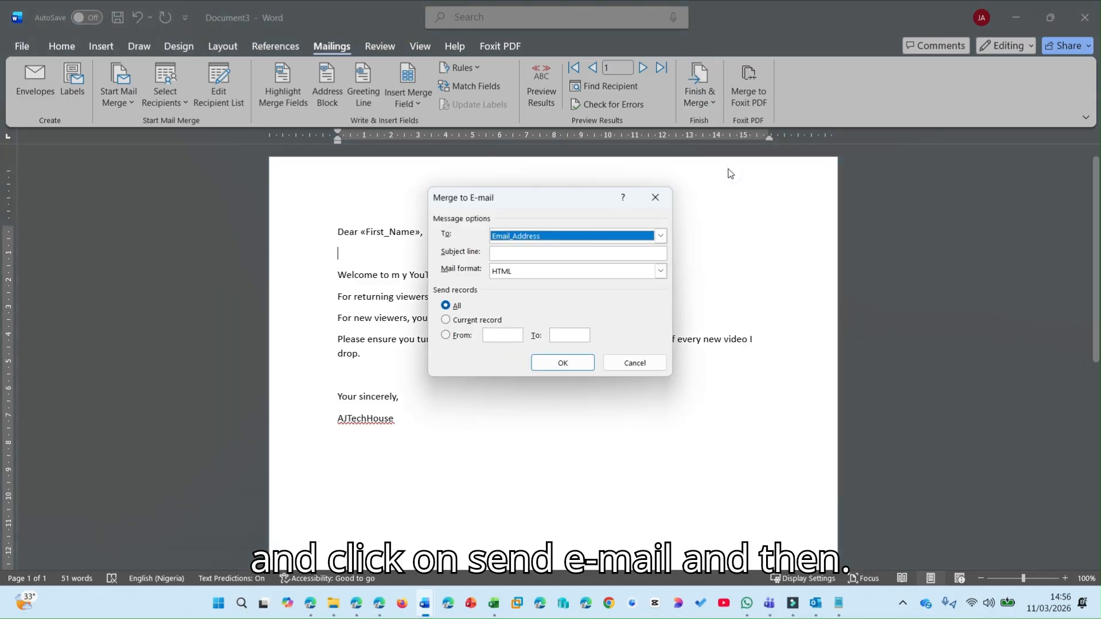
click(553, 251)
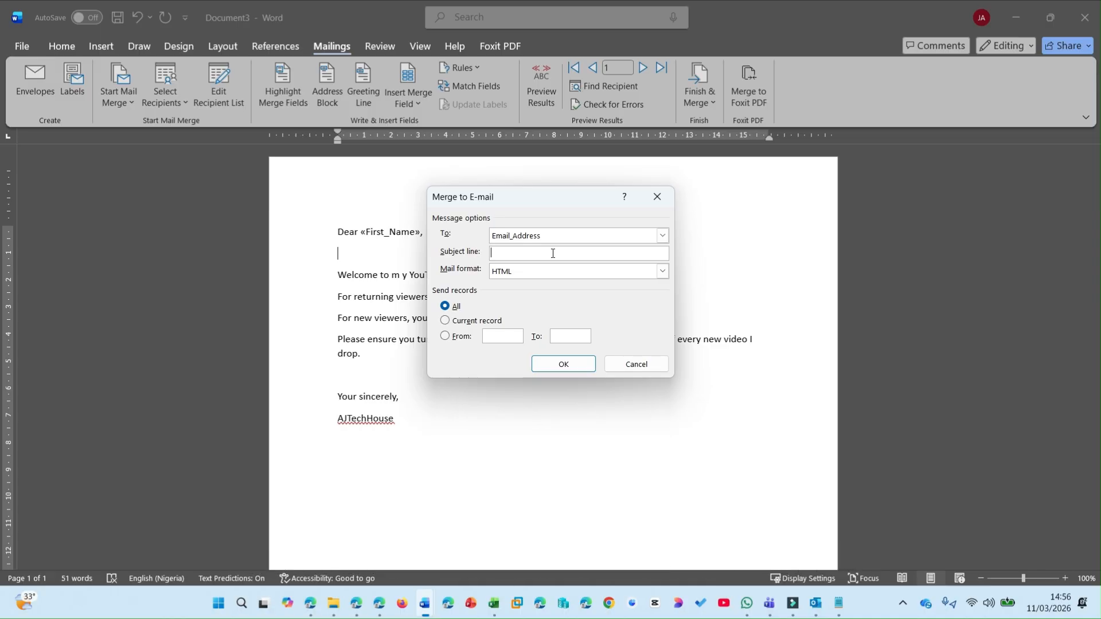
text(elcome Package from )
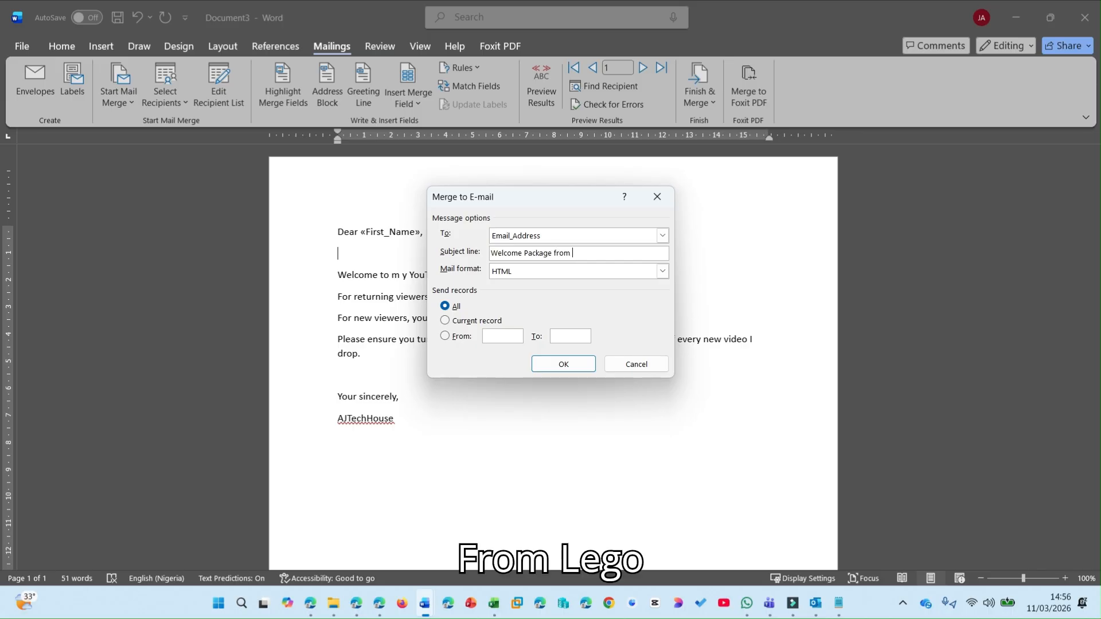
text(AJTec)
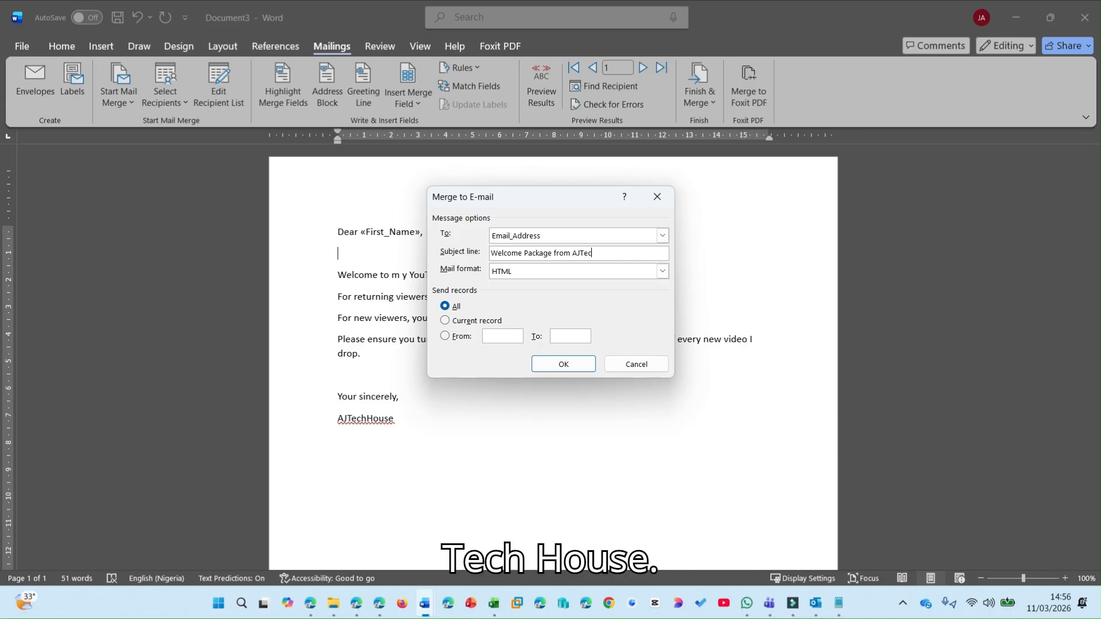
text(hHouse)
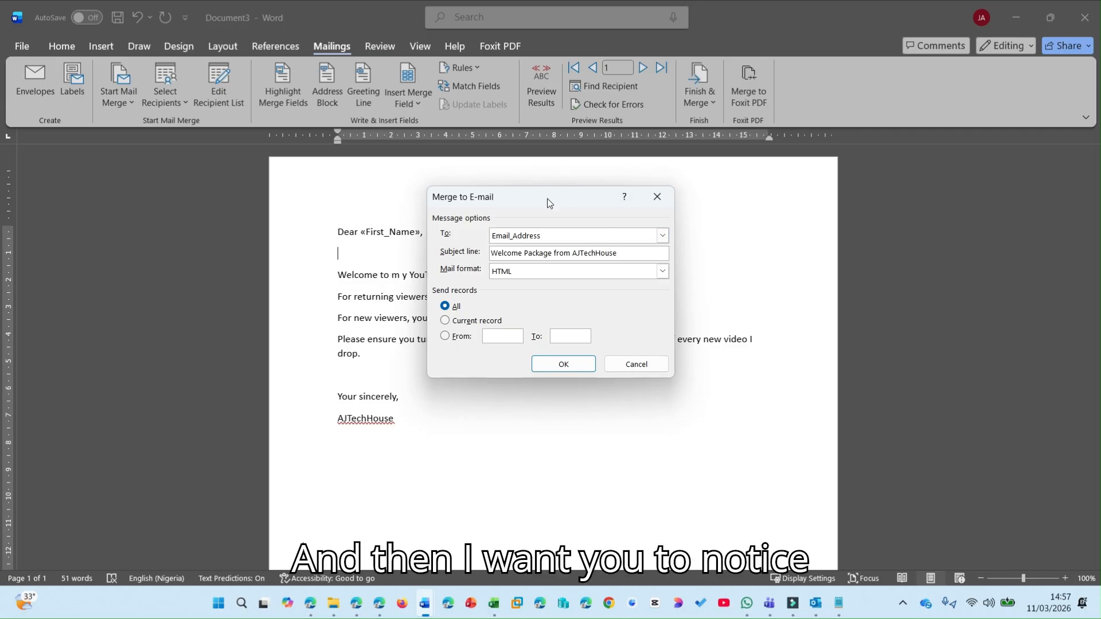
drag(555, 197, 699, 287)
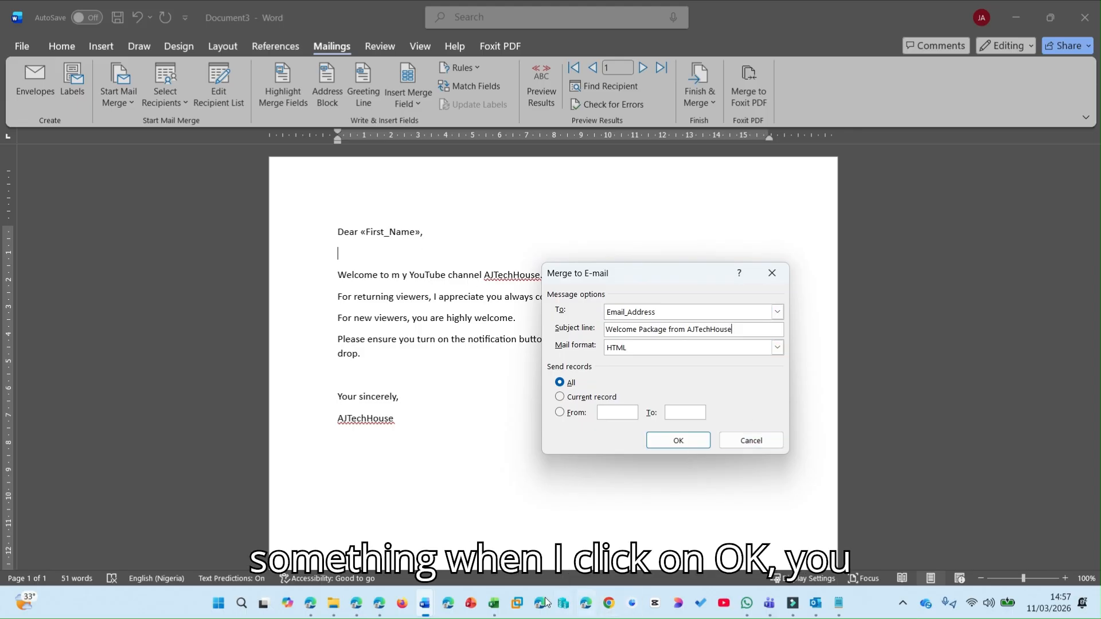
click(494, 605)
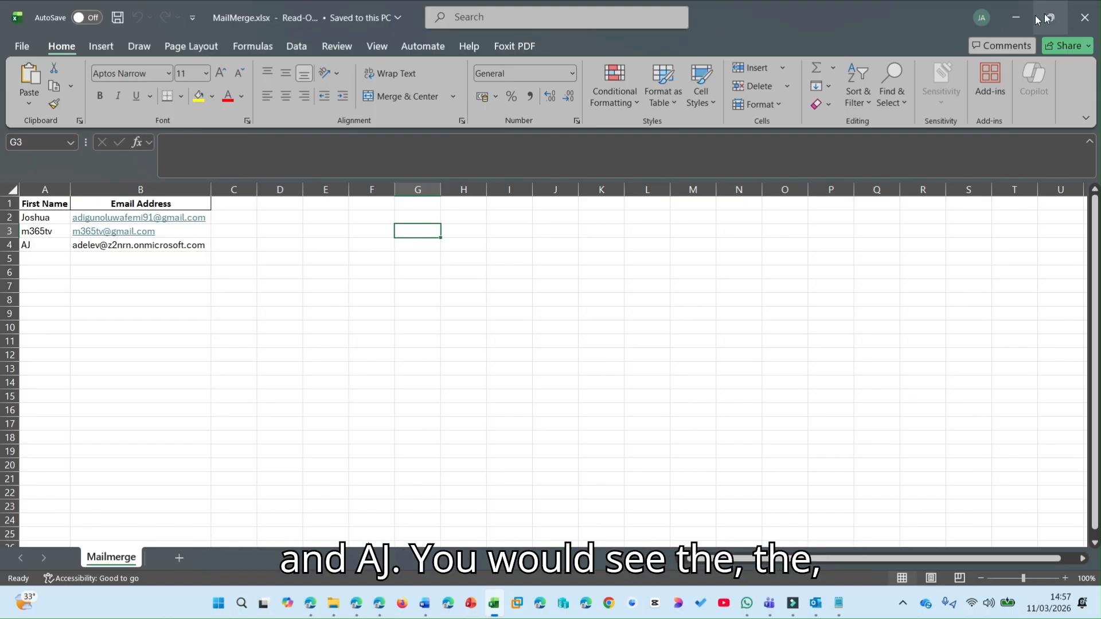
click(1016, 19)
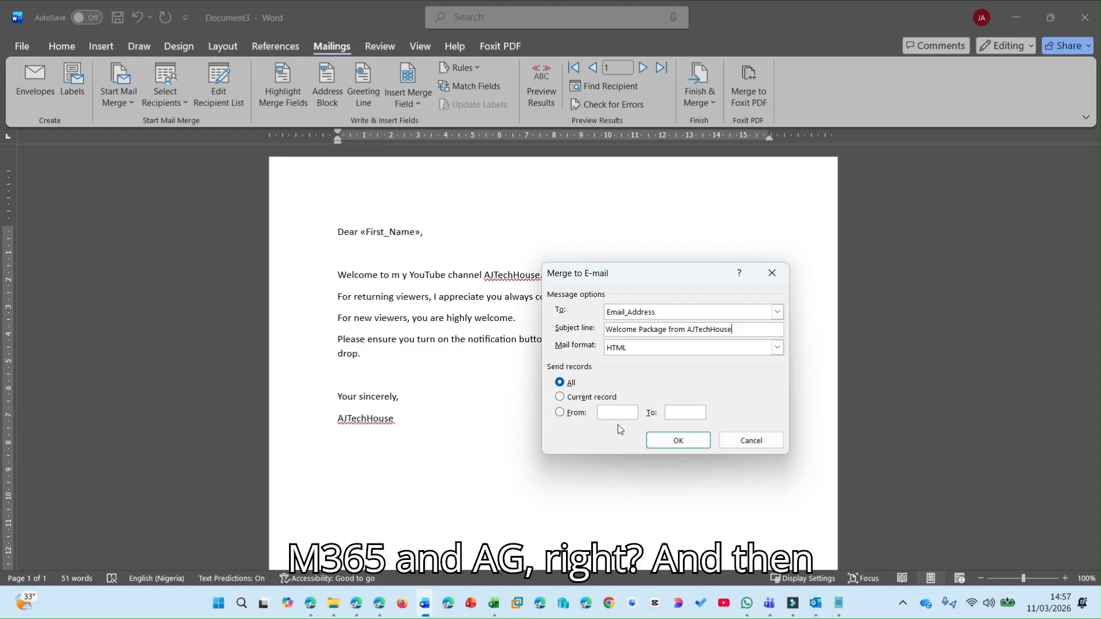
click(671, 447)
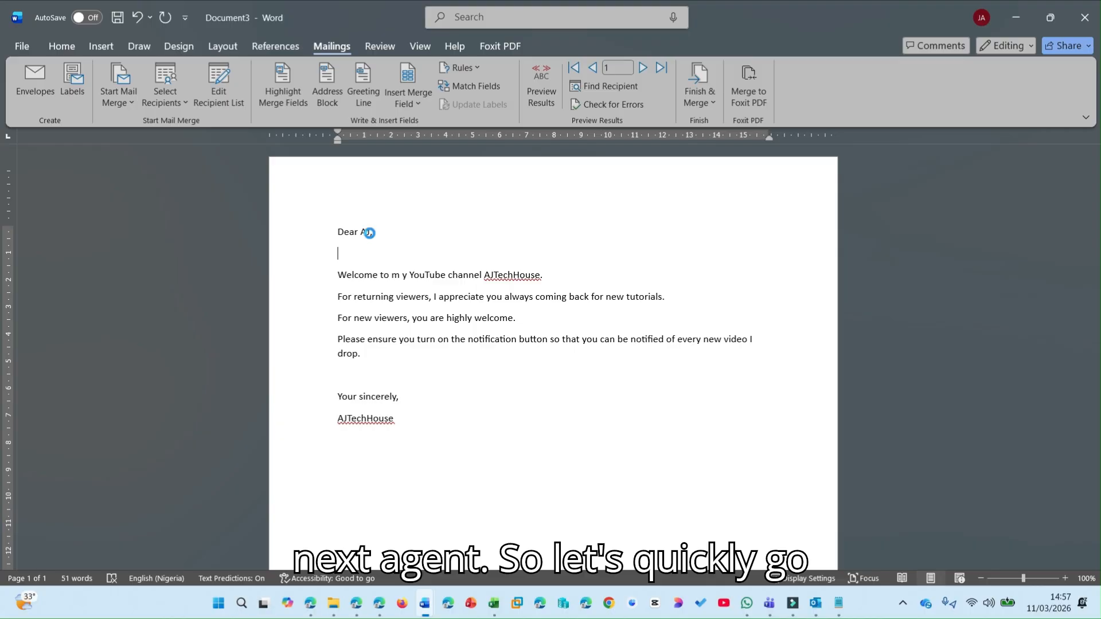
Switch to Outlook to confirm the Outbox has emptied.
click(814, 603)
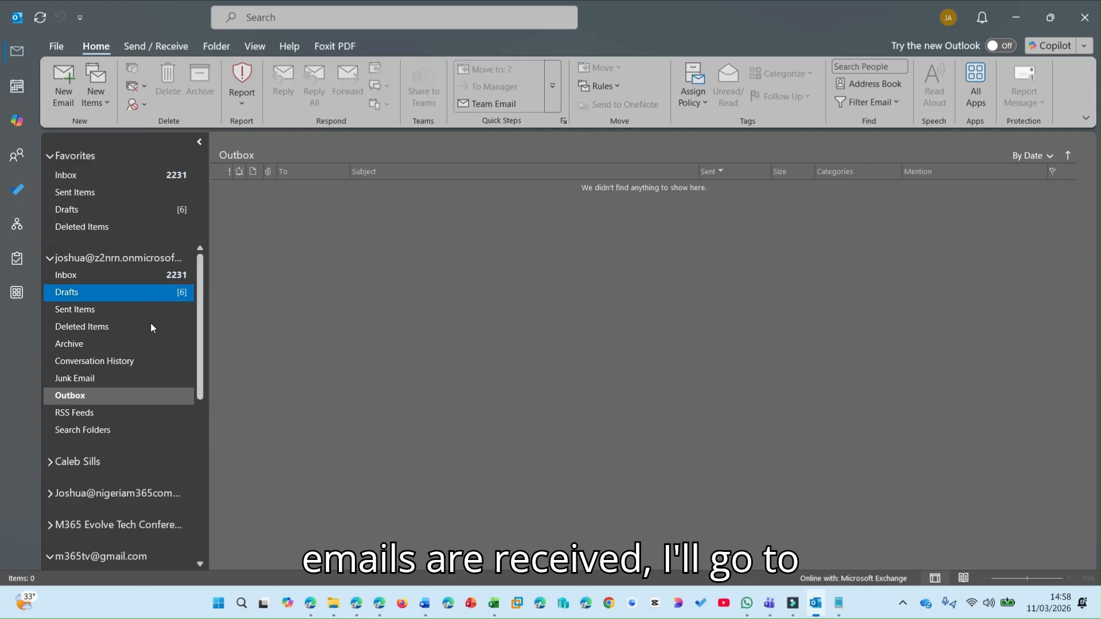
Confirm three Welcome Package emails in Sent Items, then switch to the recipient's Outlook web mailbox.
click(127, 315)
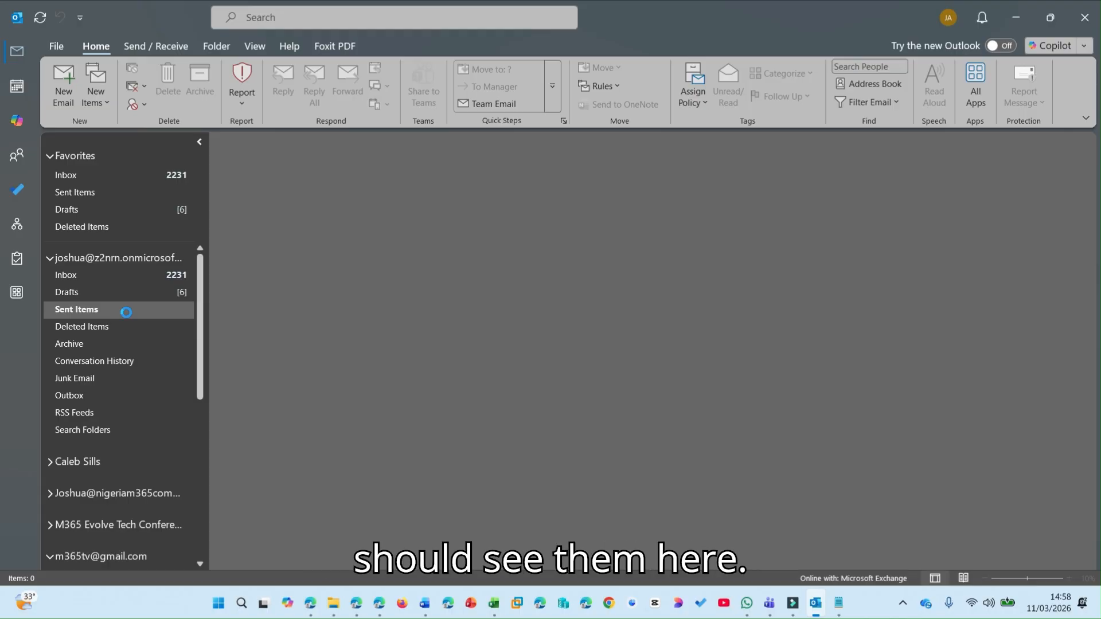
click(112, 280)
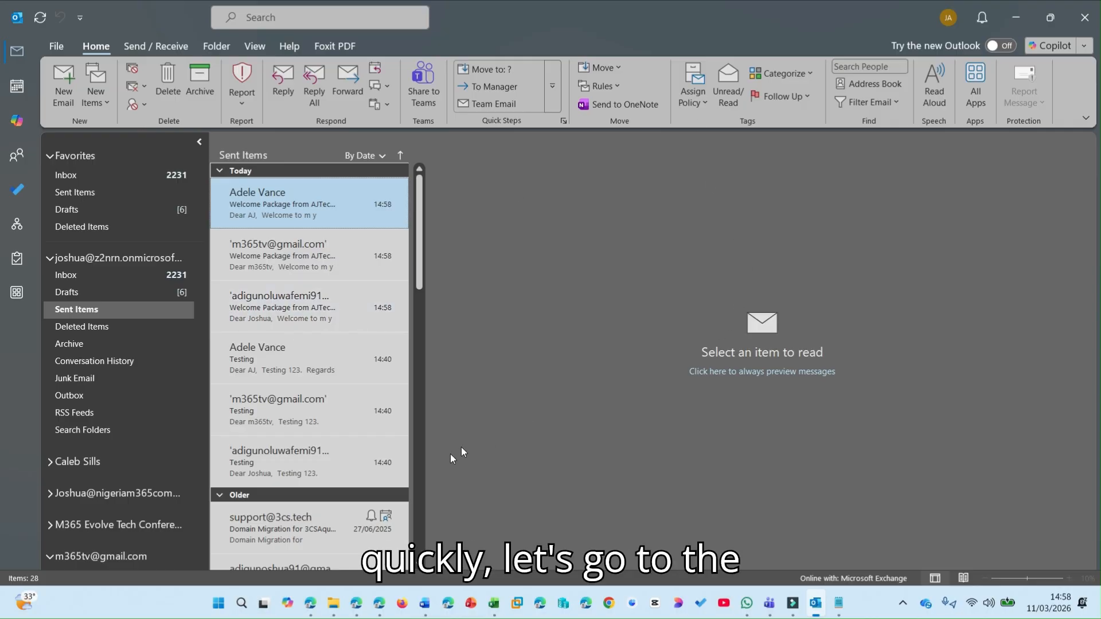
mouse_move(379, 605)
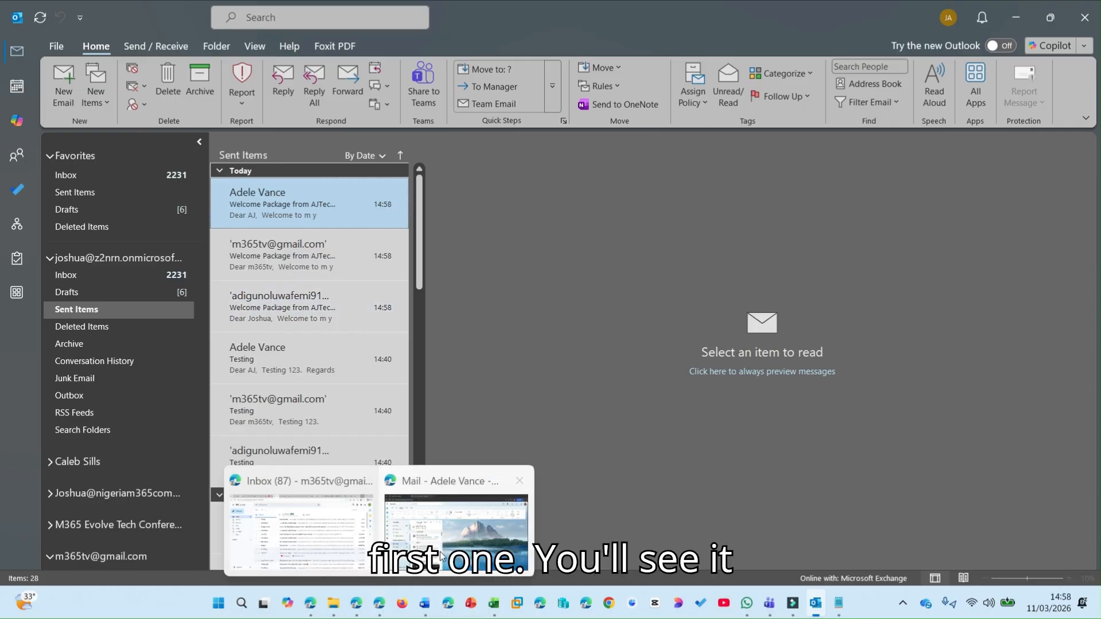
click(443, 553)
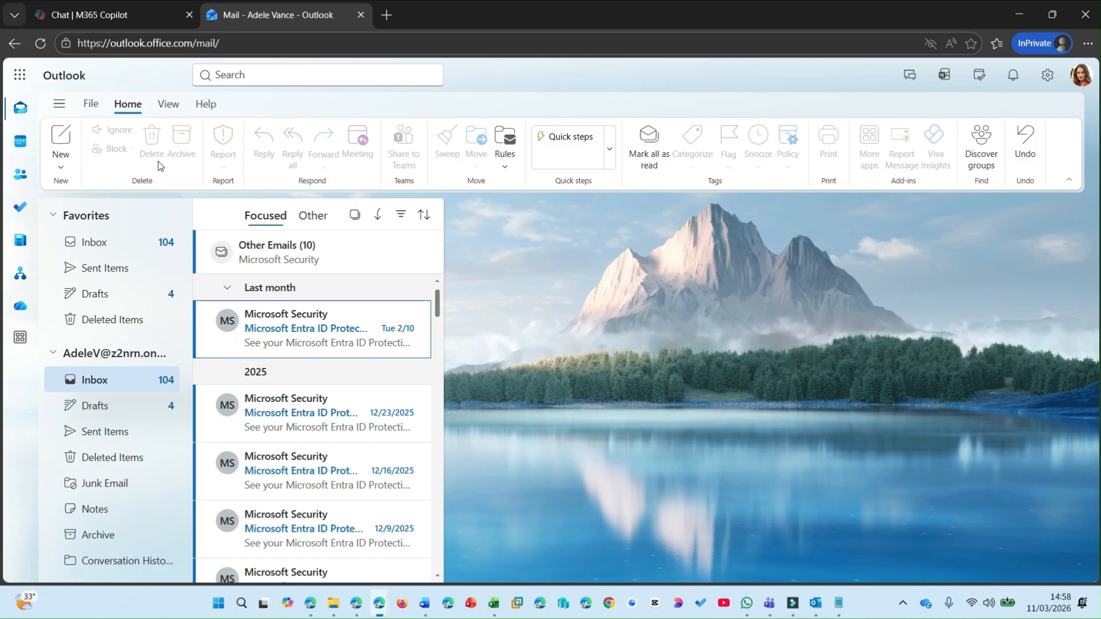
Refresh Outlook web, open the Welcome Package email to check its personalised greeting, then switch to Gmail.
click(40, 43)
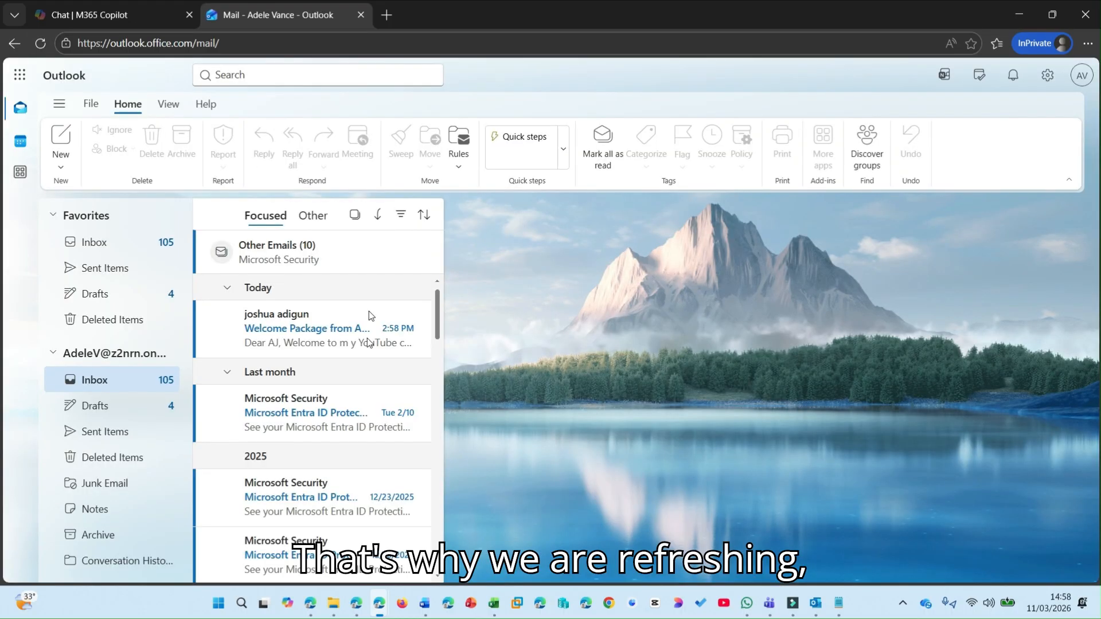
click(286, 343)
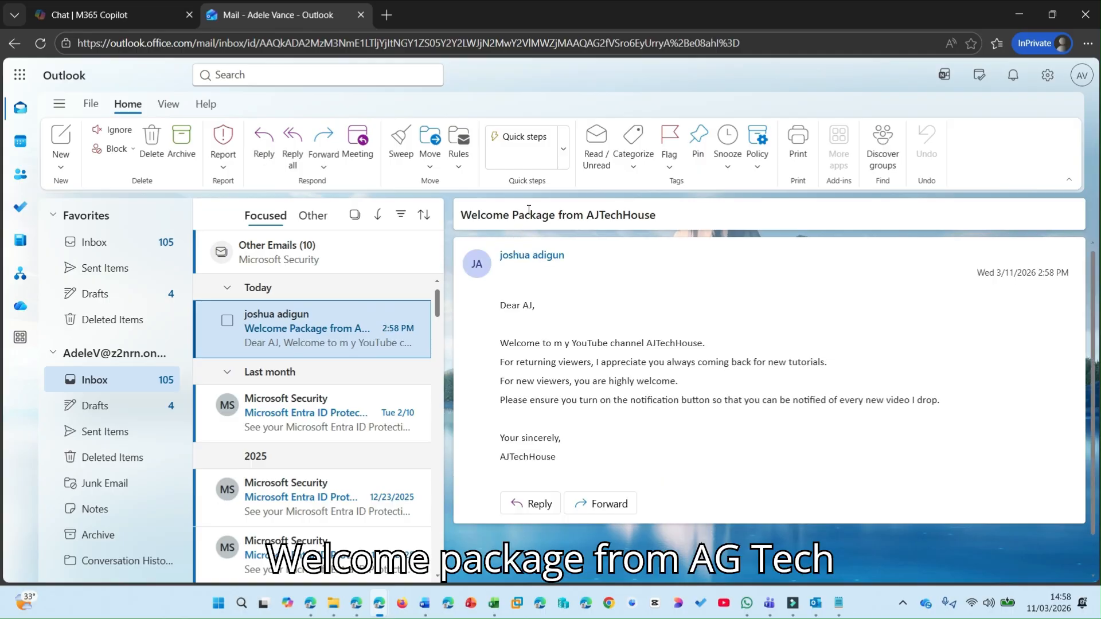
drag(656, 215, 461, 217)
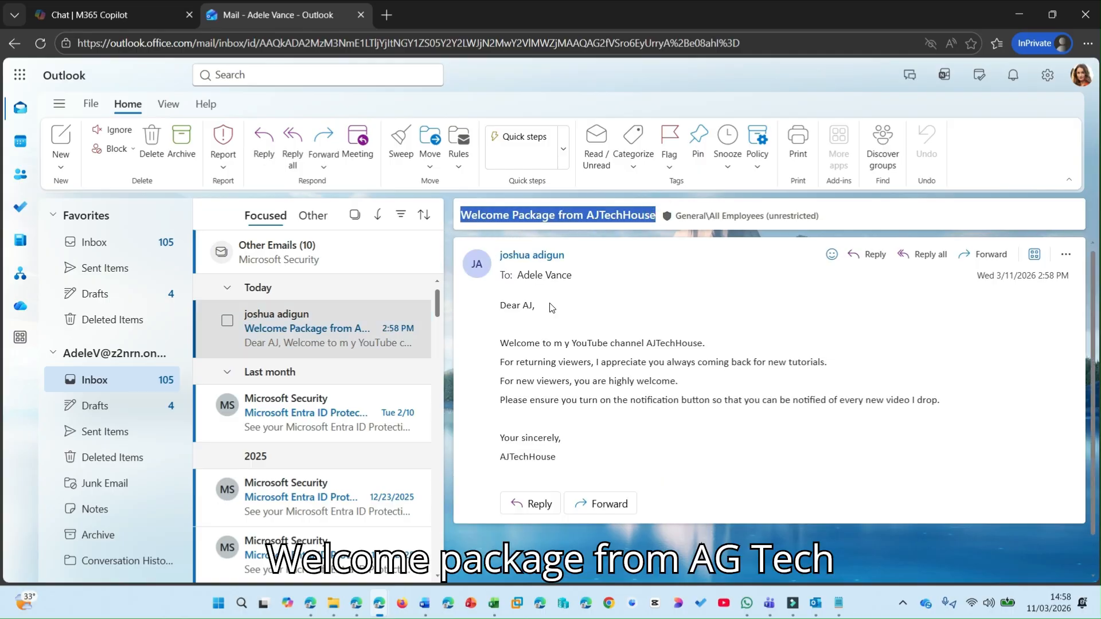
click(496, 309)
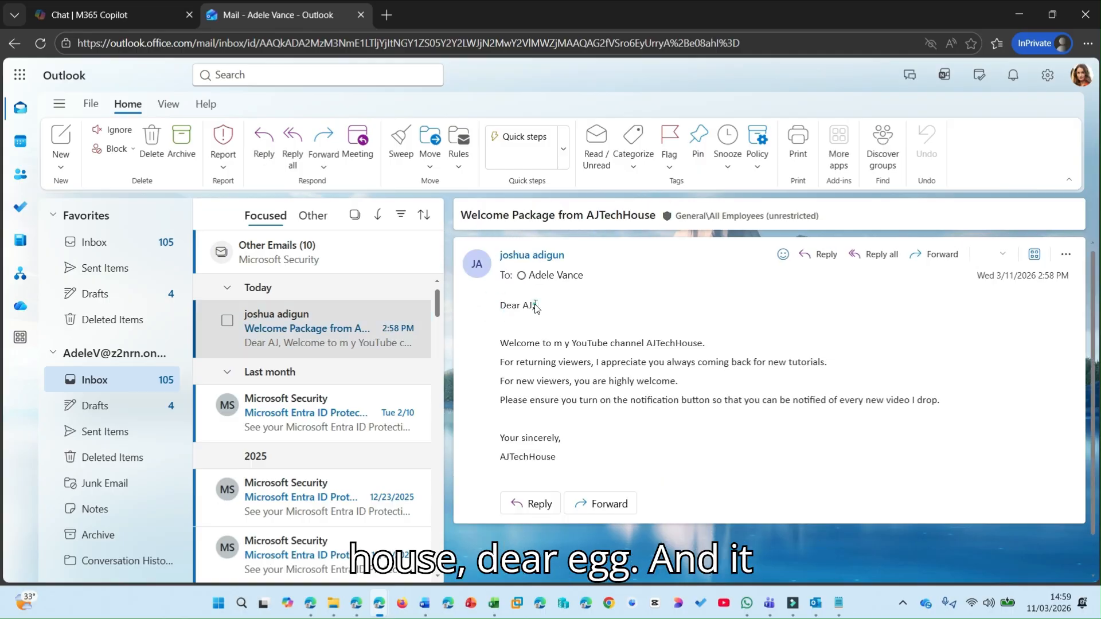
drag(535, 308, 499, 307)
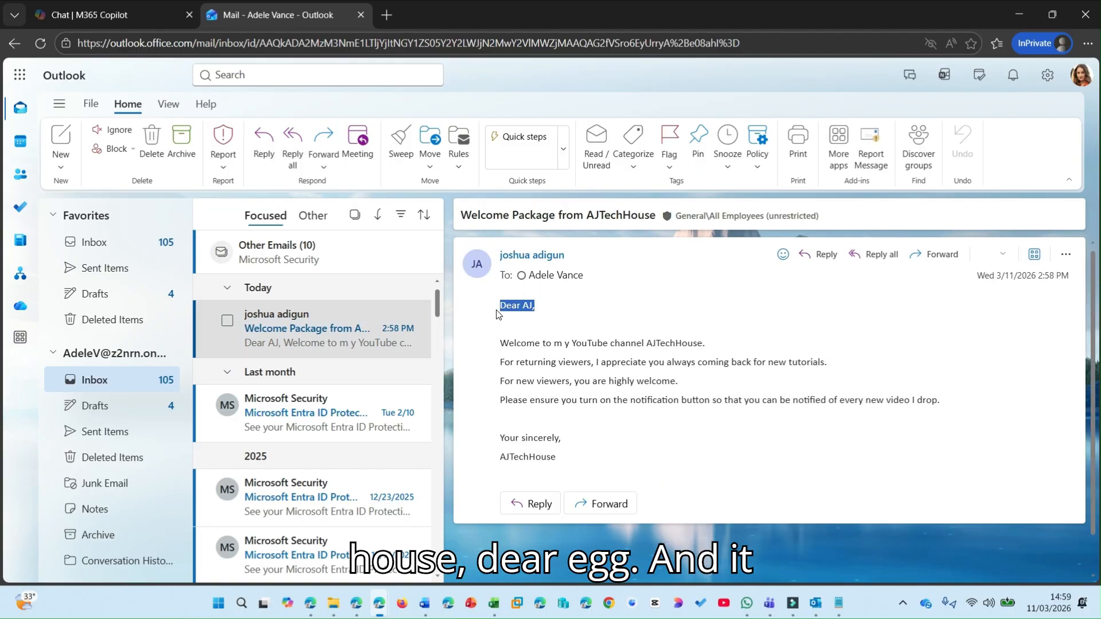
click(622, 299)
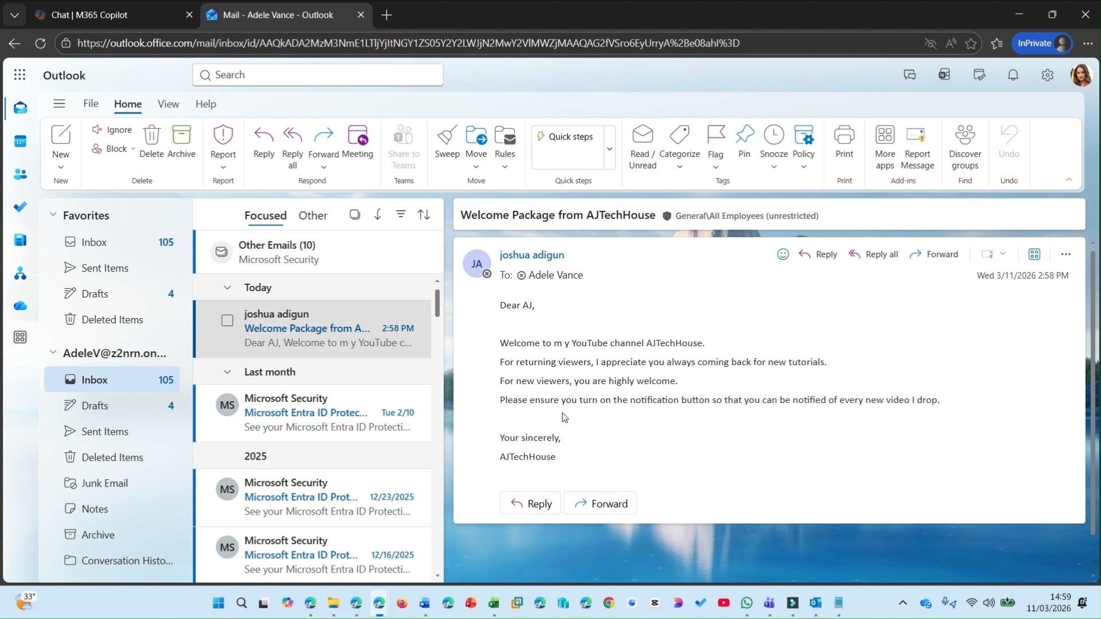
drag(567, 461, 498, 304)
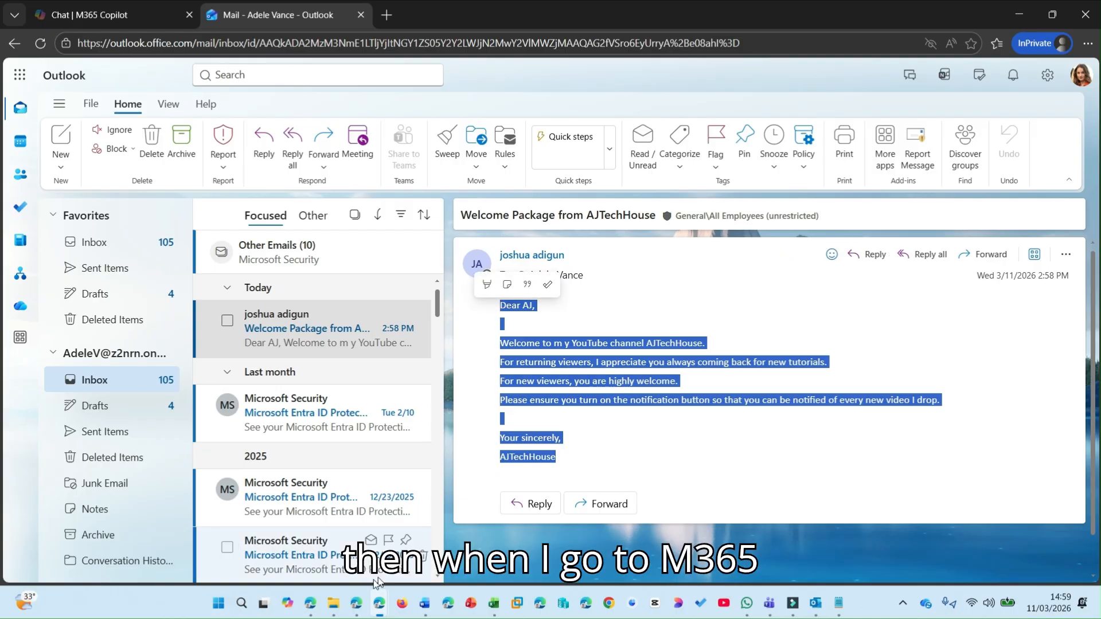
mouse_move(378, 610)
click(325, 525)
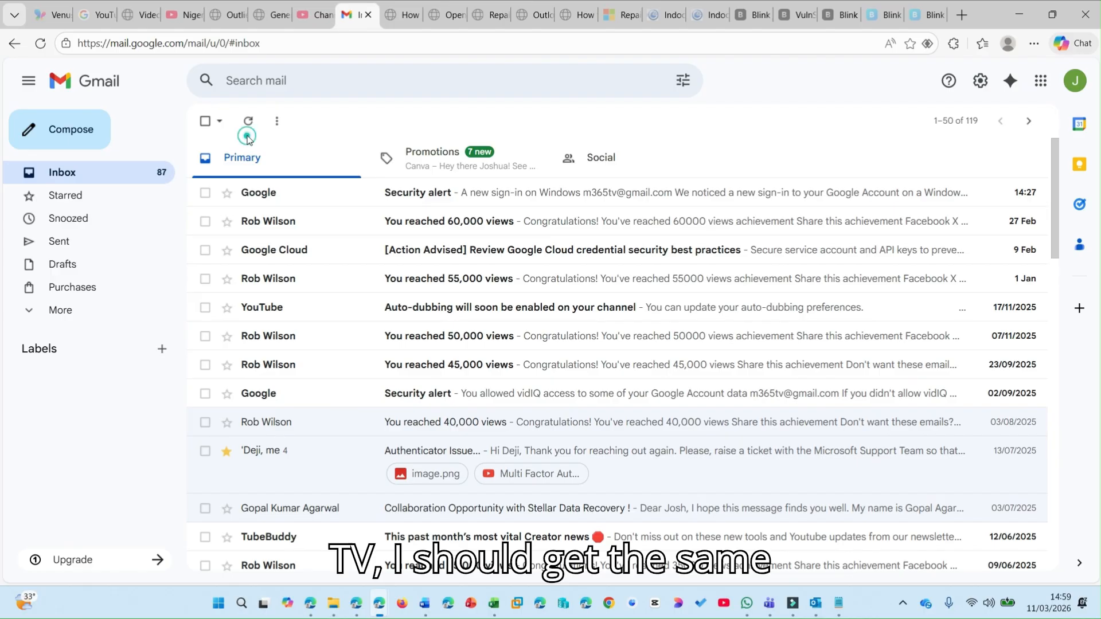
Refresh Gmail and open the Welcome Package email from the Spam folder.
click(249, 122)
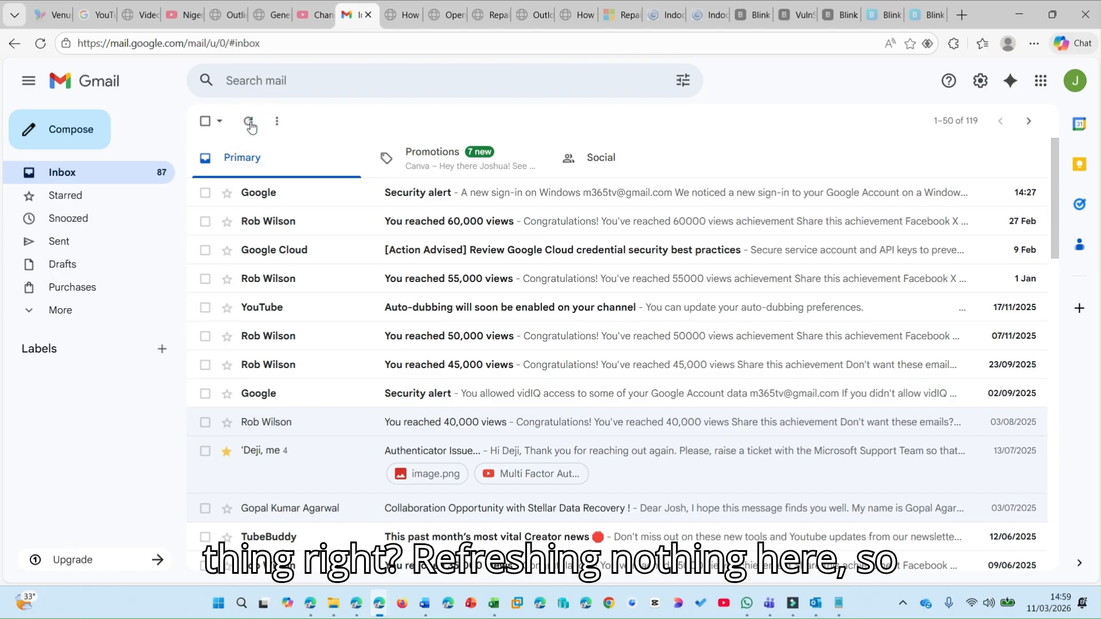
click(76, 310)
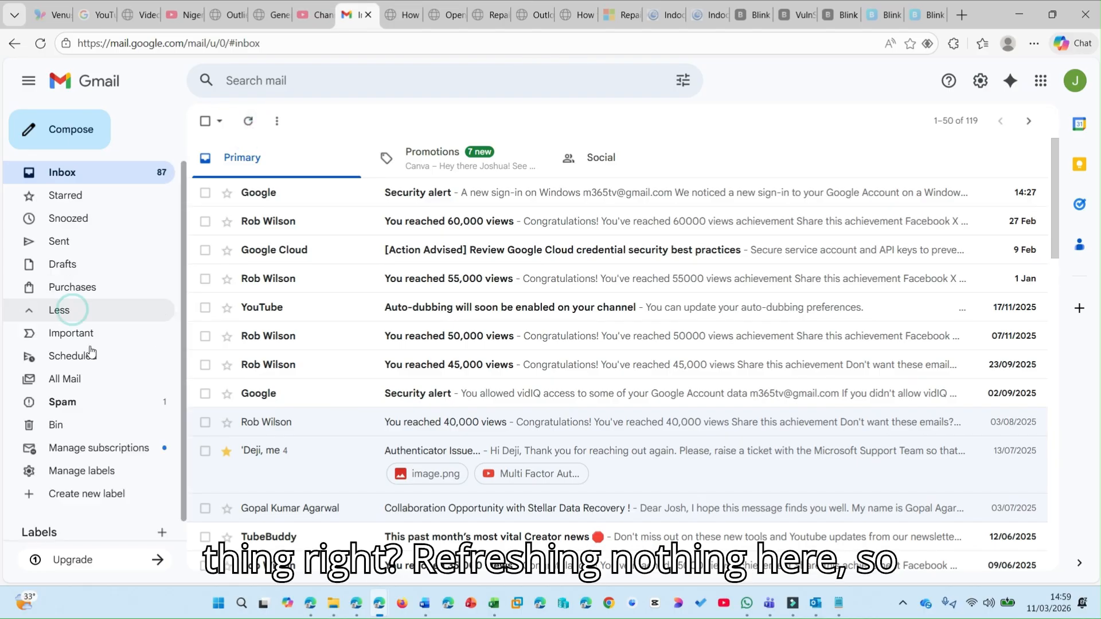
click(90, 403)
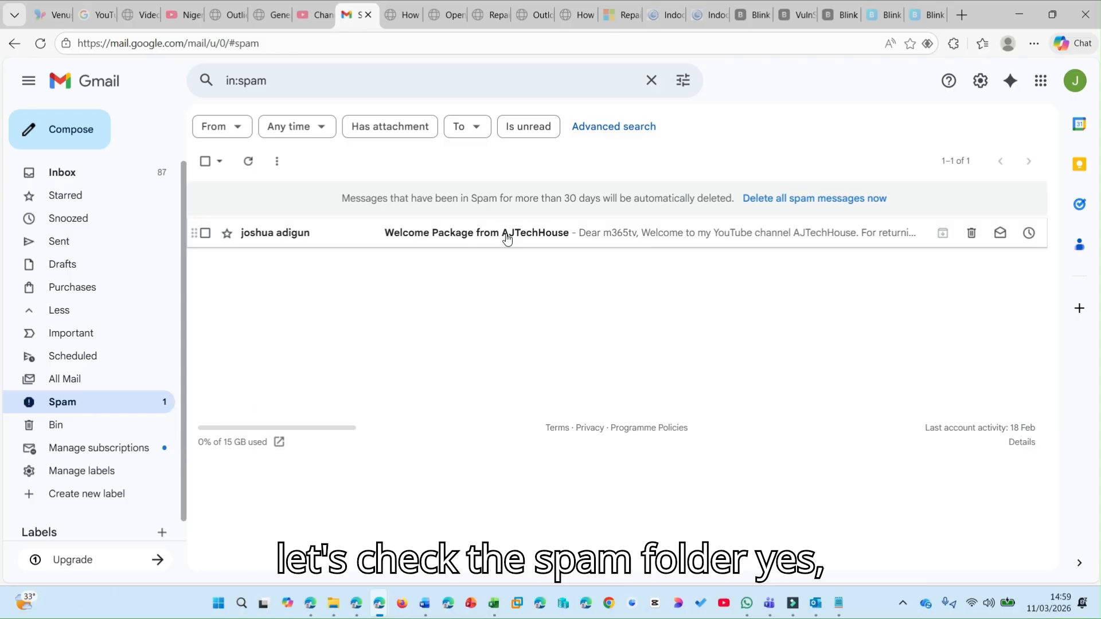
click(561, 237)
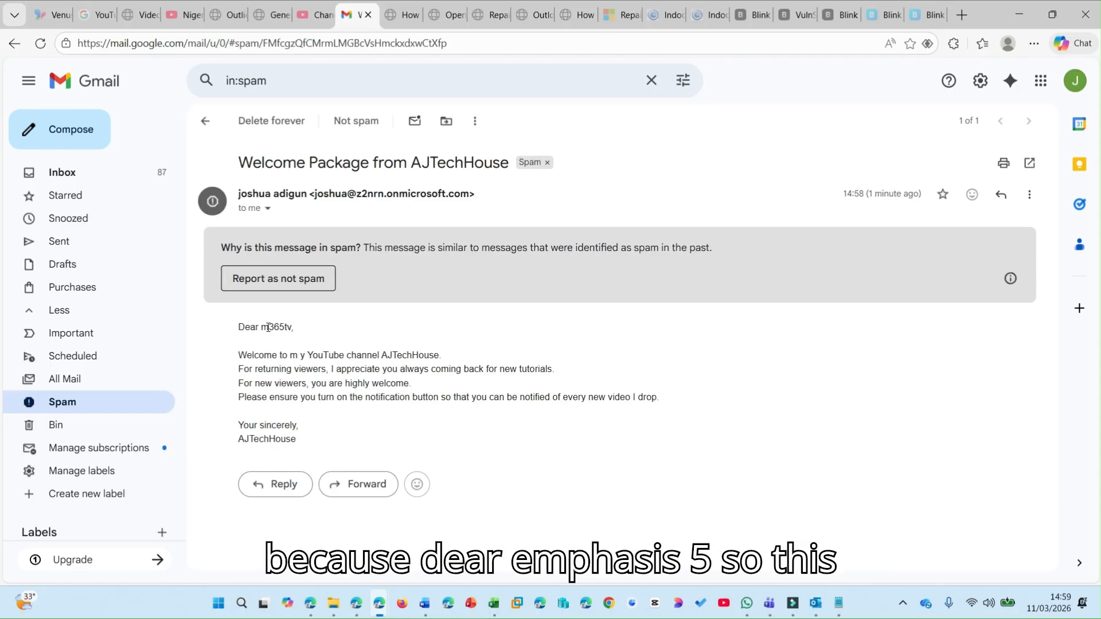
Check the recipient's name in the greeting and view the message's sender details.
drag(265, 328, 294, 331)
click(245, 370)
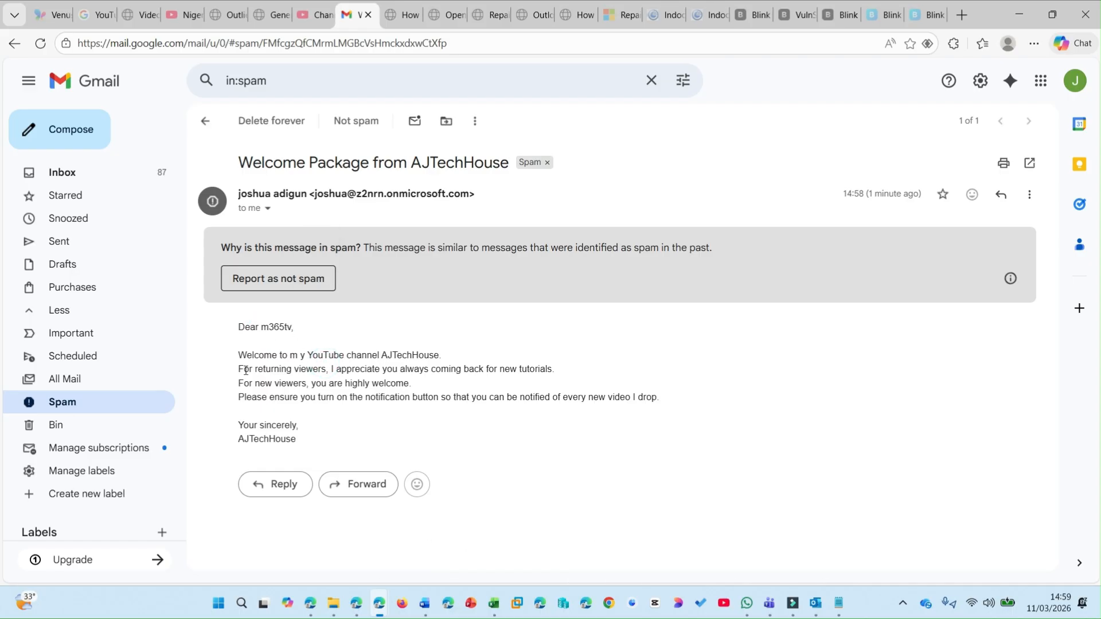
click(268, 208)
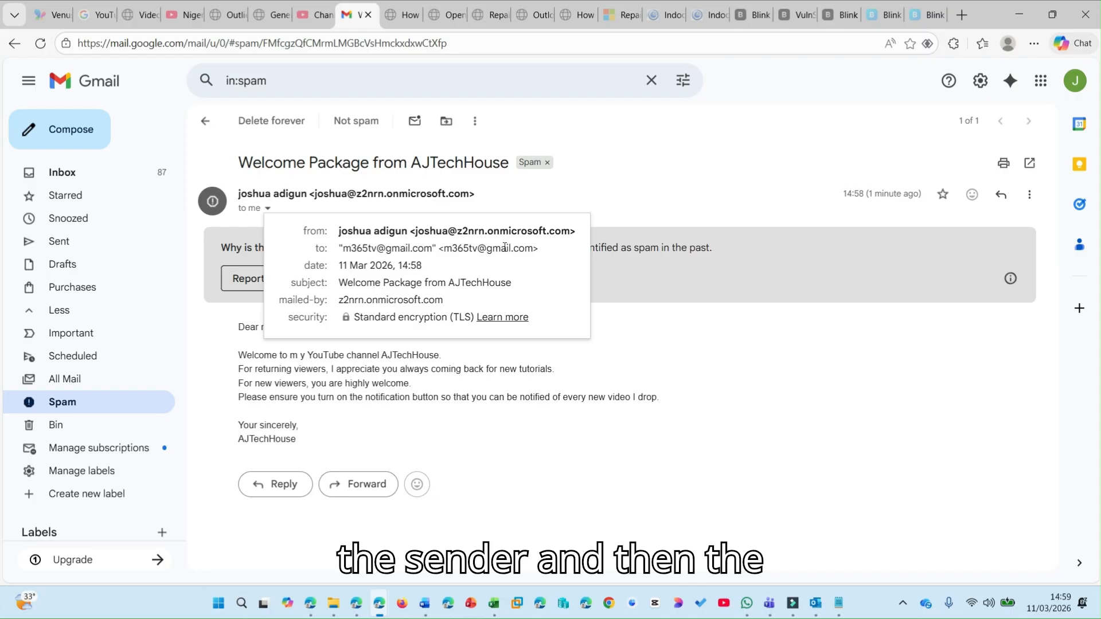
click(714, 492)
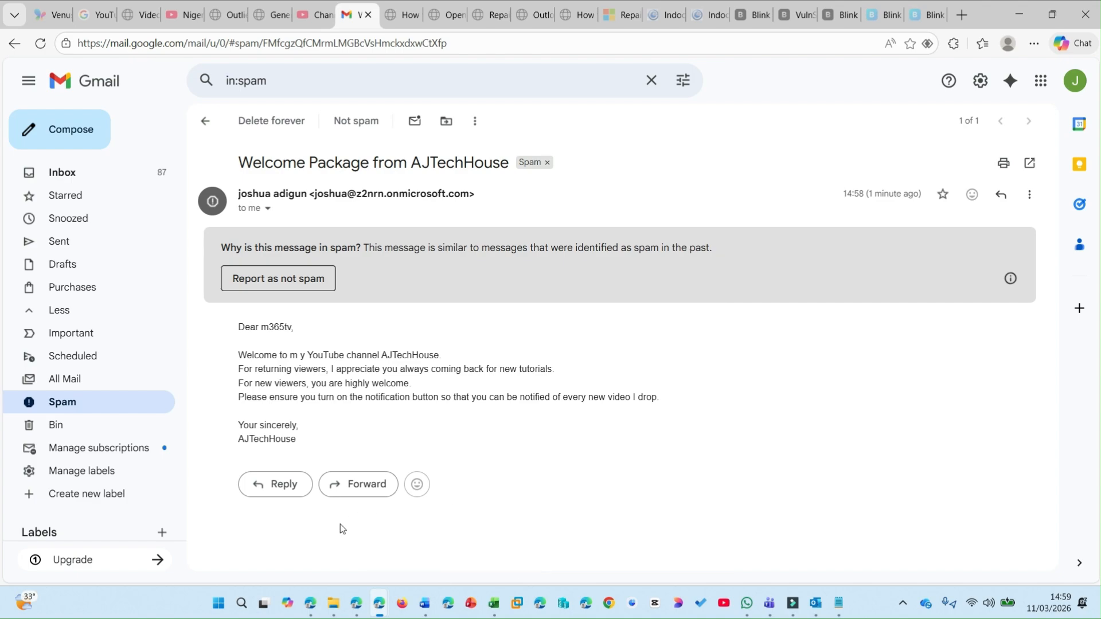
In the other Gmail window, open the Welcome Package from AJTechHouse email showing the recipient's first-name greeting.
mouse_move(310, 603)
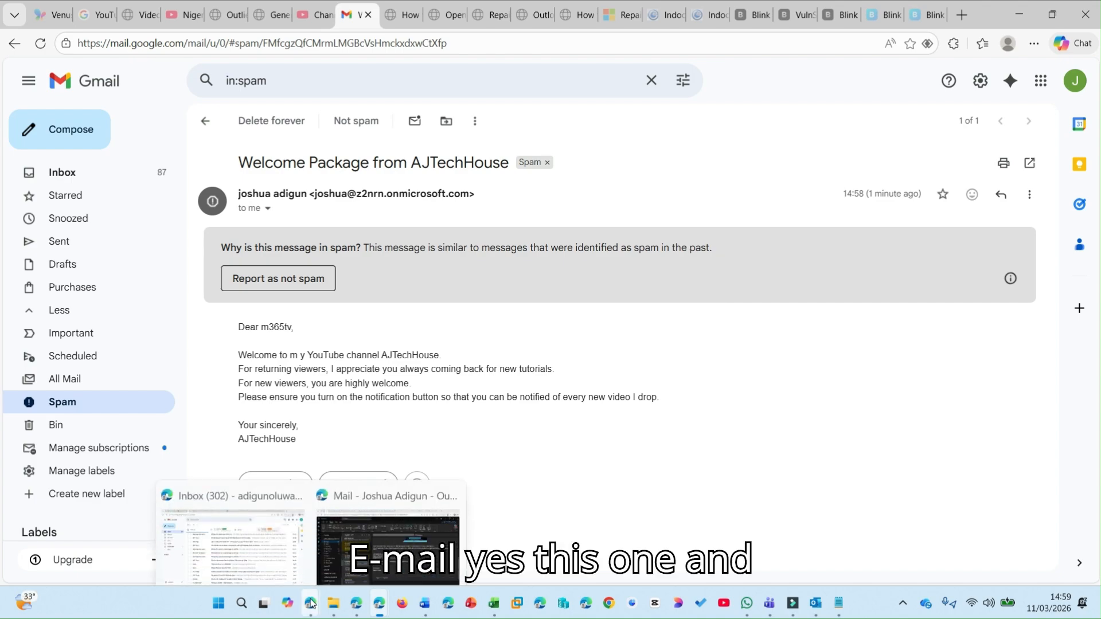
click(224, 534)
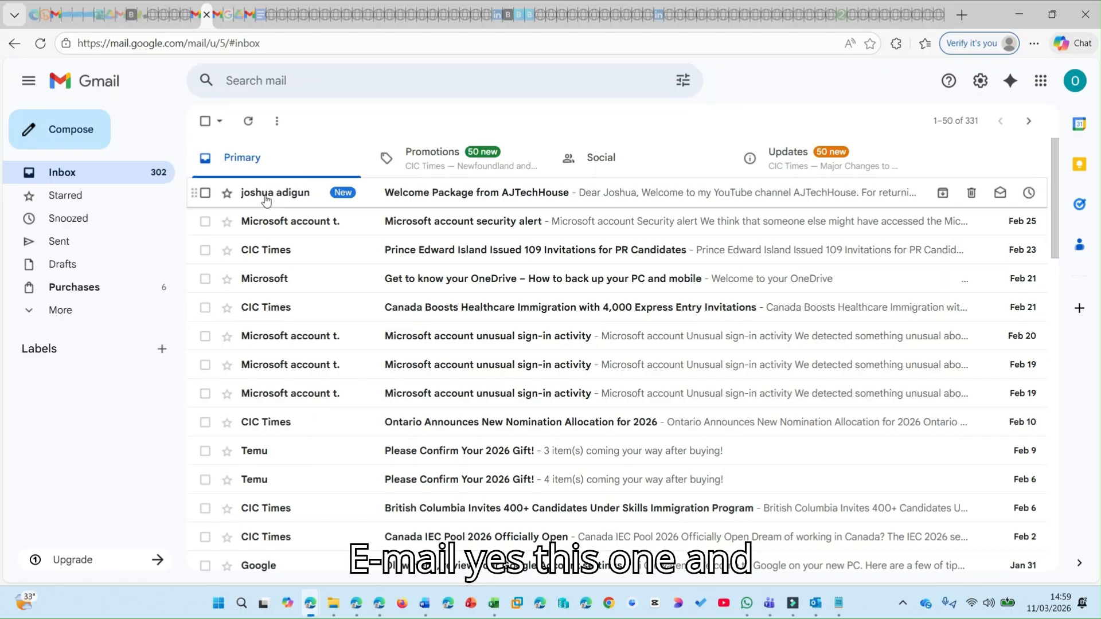
click(452, 195)
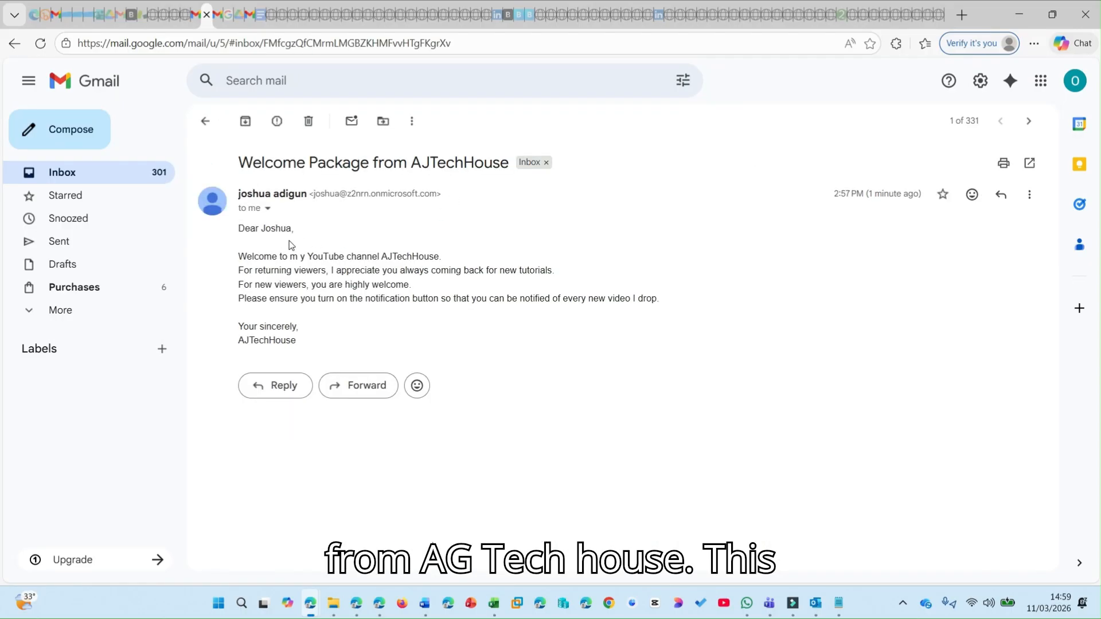